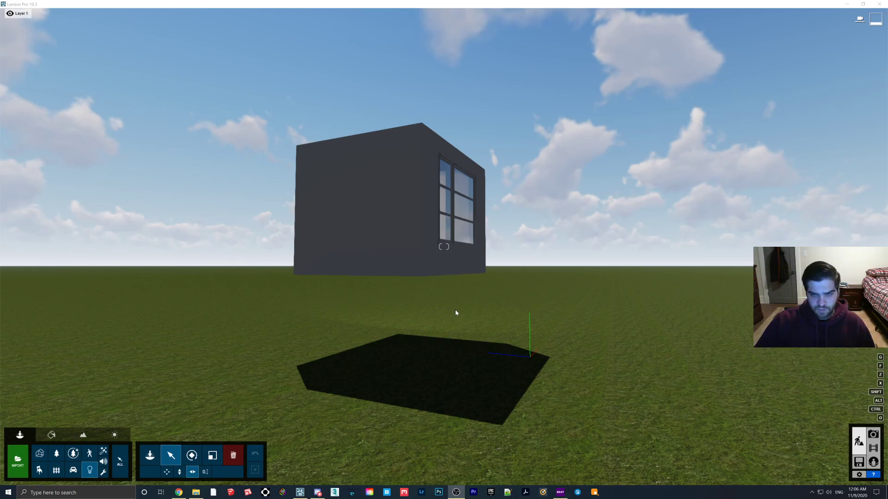
Switch to Photo mode and update the preview of photo 2 with the Night style
{"action": "left_click", "coordinate": [873, 435]}
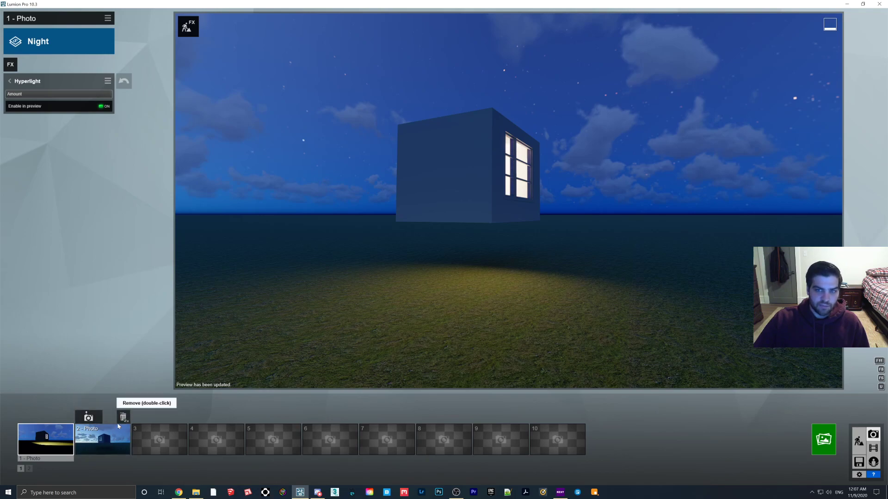
{"action": "left_click", "coordinate": [91, 438]}
{"action": "left_click", "coordinate": [465, 277]}
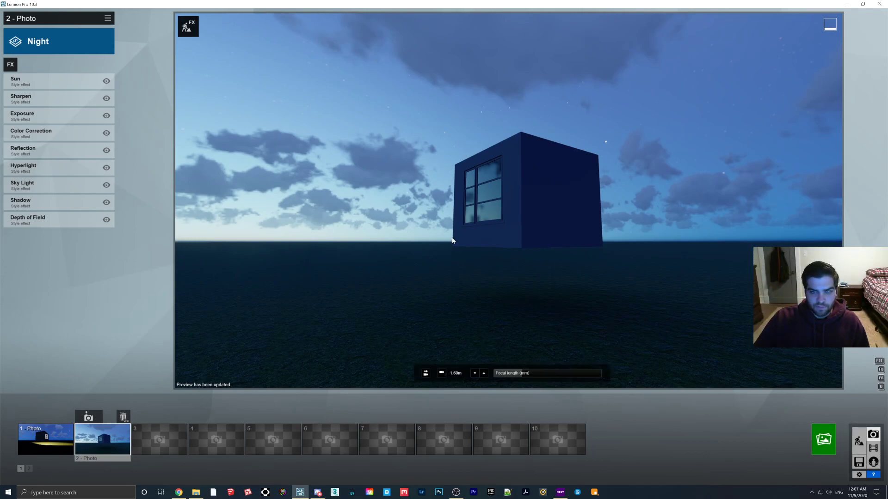
Examine the box's window and interior light in the night preview from close up, farther back and at an angle
{"action": "key", "text": "w"}
{"action": "right_click_drag", "start_coordinate": [471, 240], "coordinate": [447, 236]}
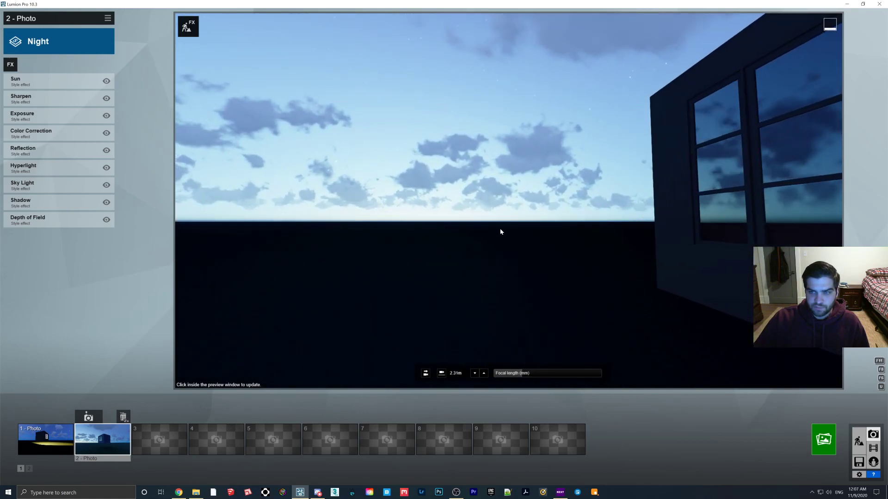
{"action": "key", "text": "w"}
{"action": "right_click_drag", "start_coordinate": [541, 227], "coordinate": [491, 198]}
{"action": "left_click", "coordinate": [497, 141]}
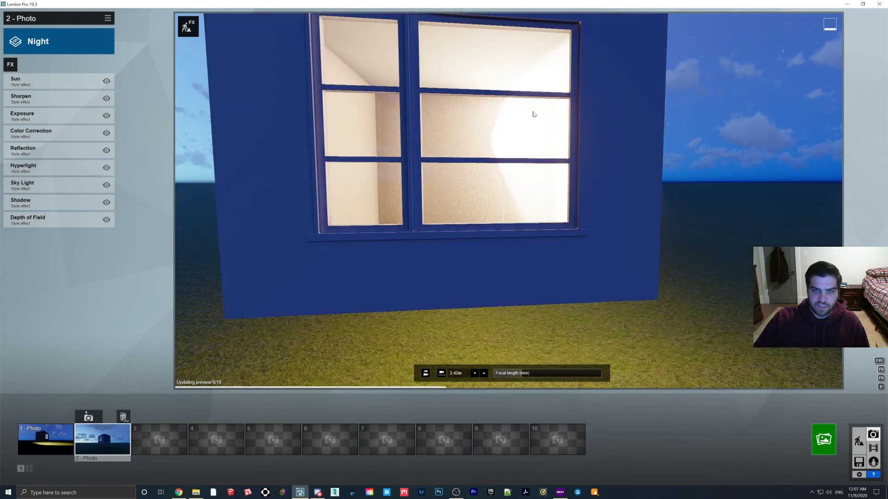
{"action": "key", "text": "s"}
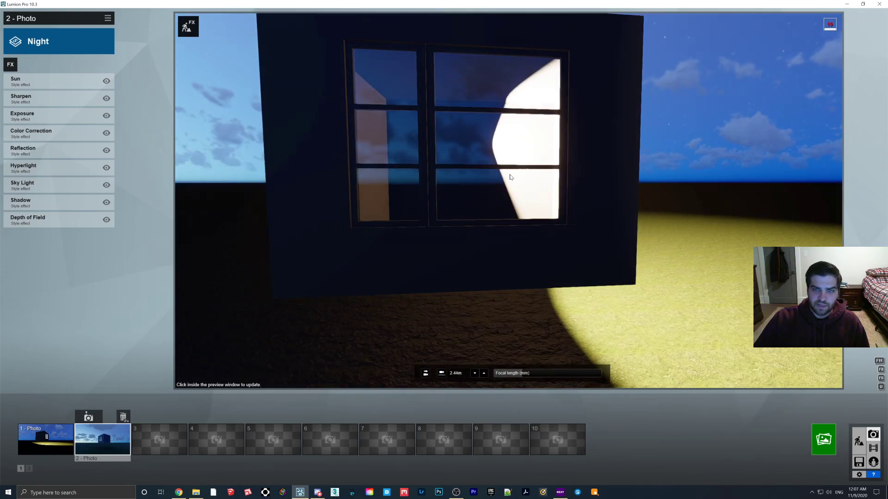
{"action": "key", "text": "s"}
{"action": "left_click", "coordinate": [499, 194]}
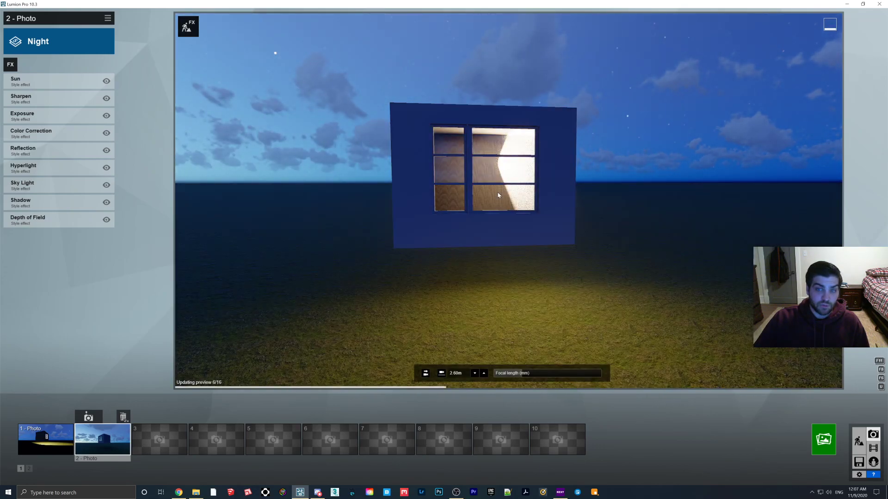
{"action": "key", "text": "w"}
{"action": "right_click_drag", "start_coordinate": [501, 211], "coordinate": [545, 240]}
{"action": "left_click", "coordinate": [561, 235]}
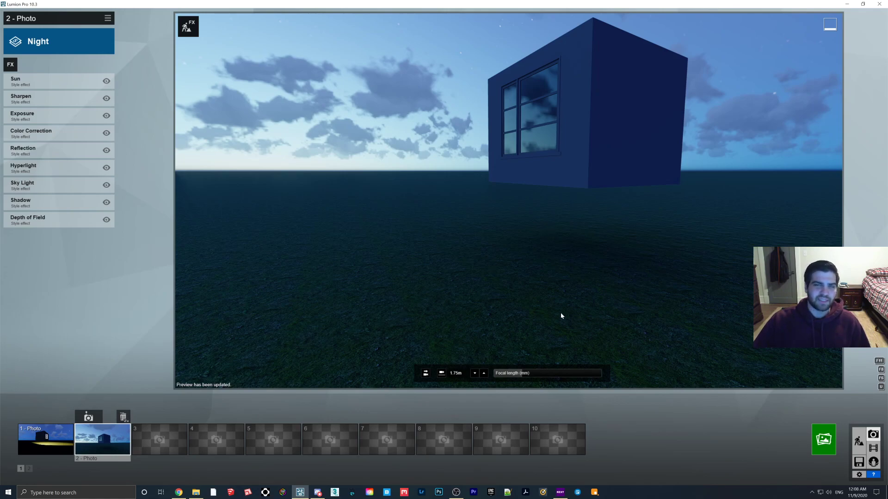
Load the New Glasgow scene with the apartment building
{"action": "left_click", "coordinate": [860, 462]}
{"action": "left_click", "coordinate": [383, 244]}
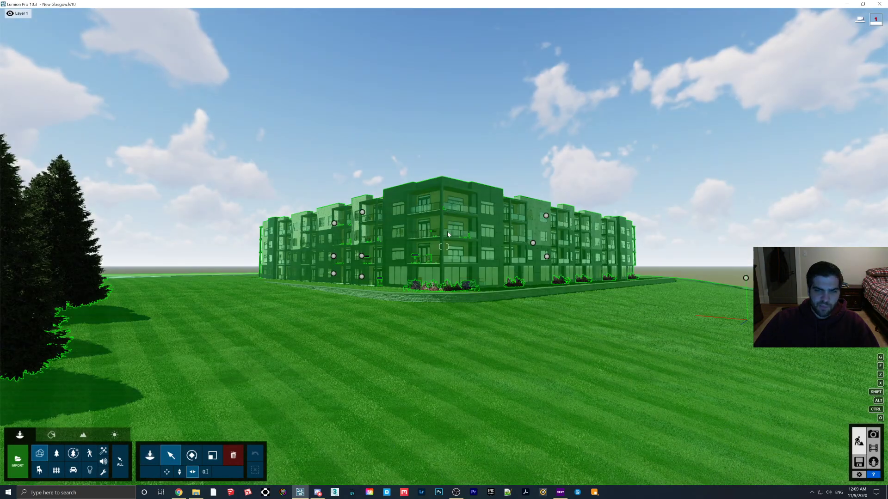
Examine the apartment building's facade, balconies and see-through windows from up close along its long side
{"action": "key", "text": "w"}
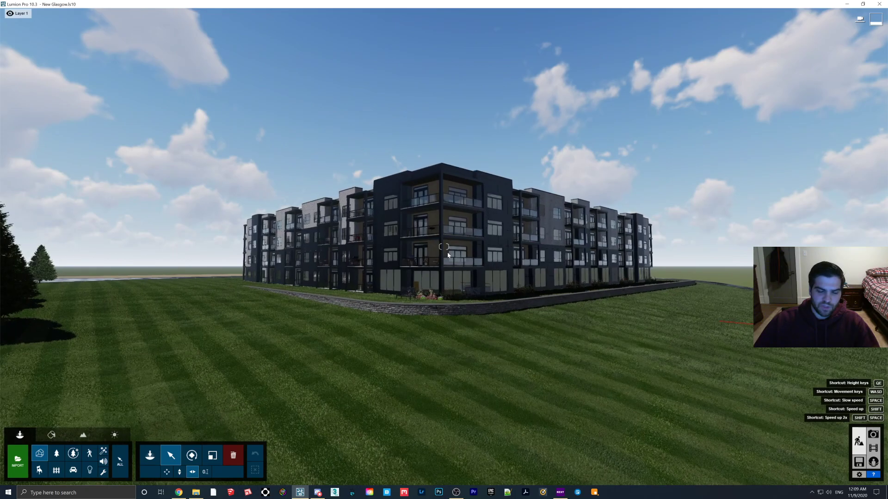
{"action": "key", "text": "w"}
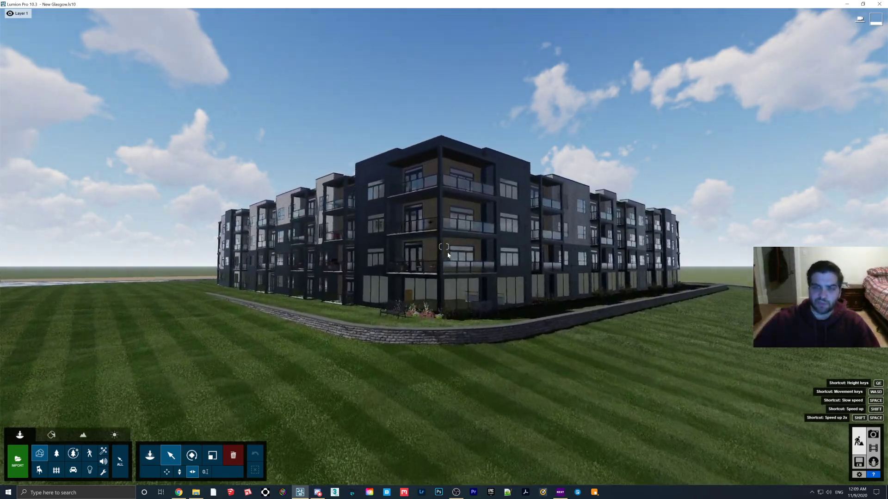
{"action": "key", "text": "w"}
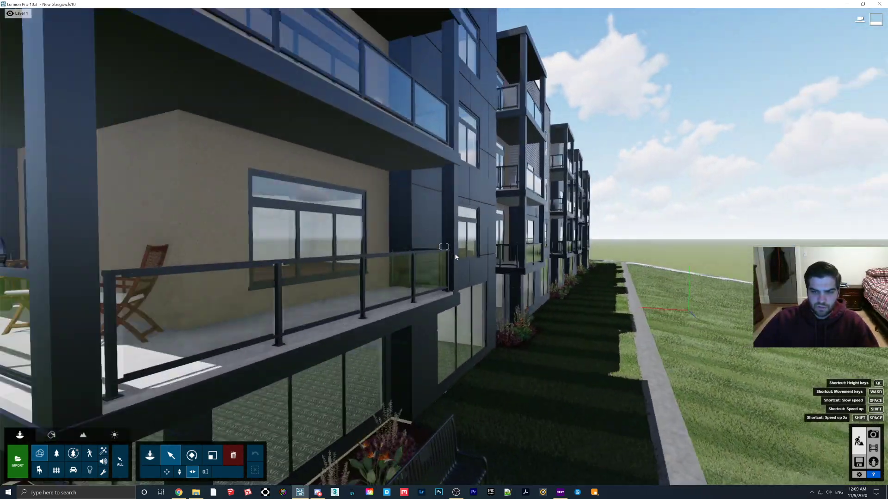
{"action": "key", "text": "w"}
{"action": "right_click_drag", "start_coordinate": [456, 257], "coordinate": [493, 229]}
{"action": "right_click_drag", "start_coordinate": [546, 250], "coordinate": [431, 229]}
{"action": "key", "text": "s"}
{"action": "key", "text": "w"}
{"action": "key", "text": "s"}
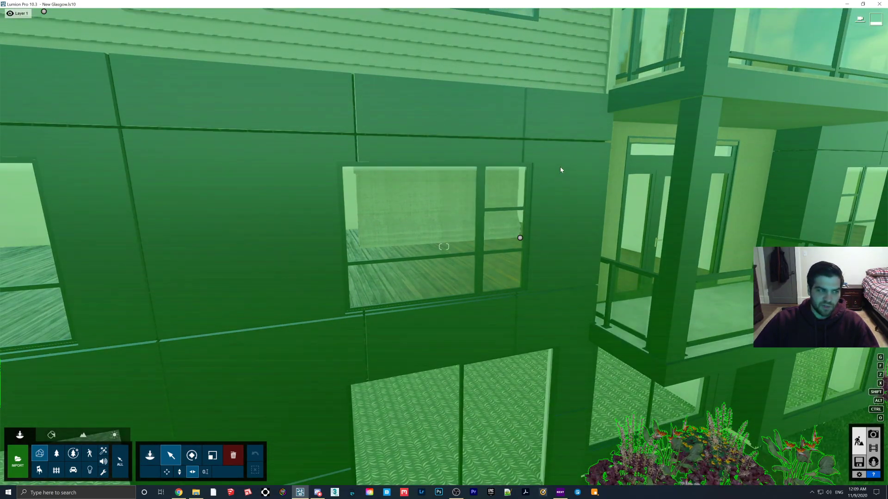
{"action": "right_click_drag", "start_coordinate": [593, 153], "coordinate": [581, 166]}
{"action": "key", "text": "s"}
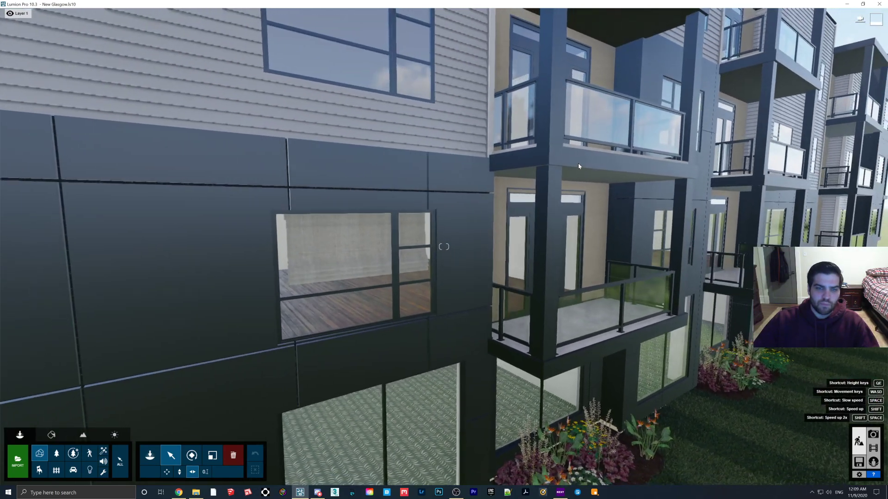
{"action": "key", "text": "s"}
{"action": "key", "text": "w"}
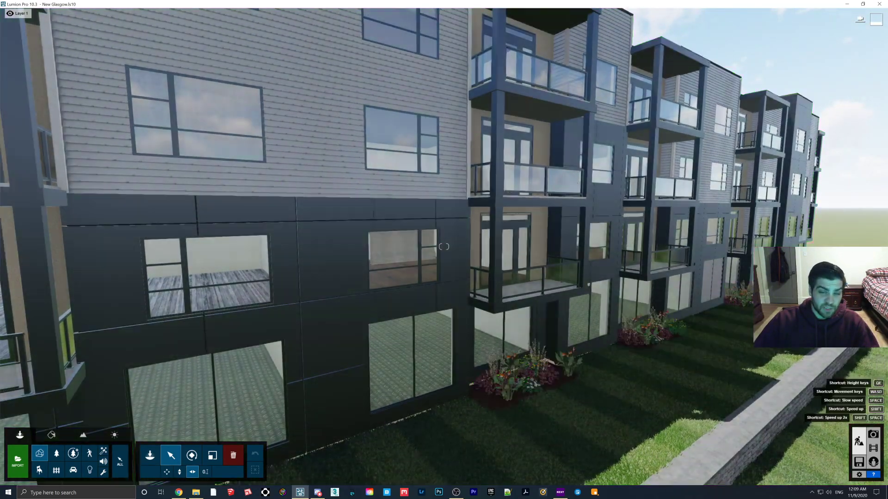
{"action": "mouse_move", "coordinate": [673, 323]}
{"action": "right_mouse_down"}
{"action": "mouse_move", "coordinate": [686, 322]}
{"action": "mouse_move", "coordinate": [679, 317]}
{"action": "right_mouse_up"}
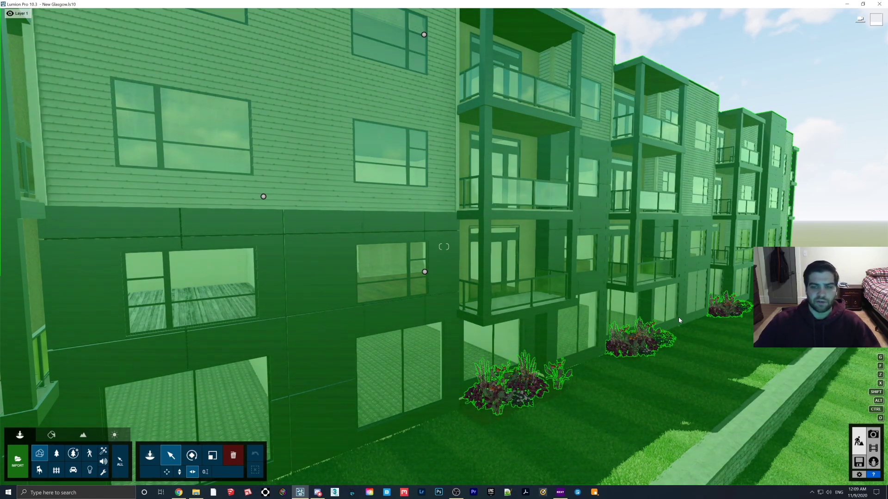
Examine the corner apartments' balconies, windows and furnished interiors on several floors
{"action": "key", "text": "a"}
{"action": "key", "text": "s"}
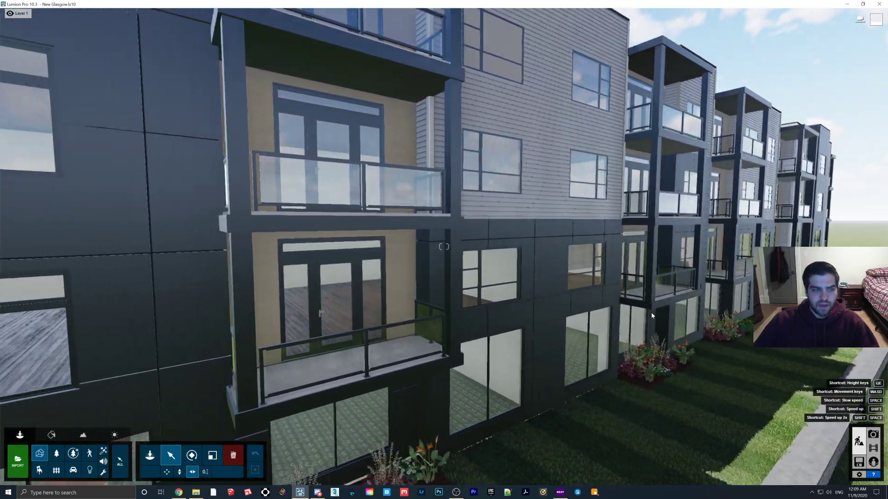
{"action": "key", "text": "a"}
{"action": "right_click_drag", "start_coordinate": [651, 312], "coordinate": [462, 289]}
{"action": "key", "text": "s"}
{"action": "key", "text": "w"}
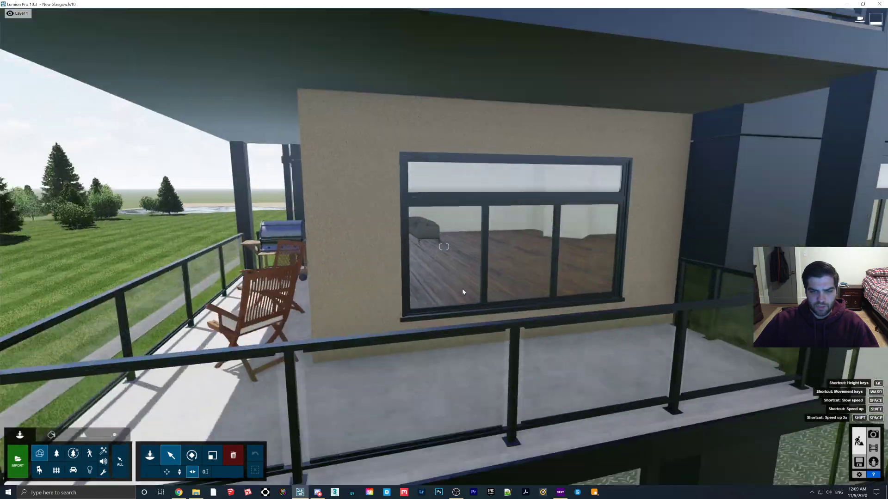
{"action": "key", "text": "w"}
{"action": "key", "text": "s"}
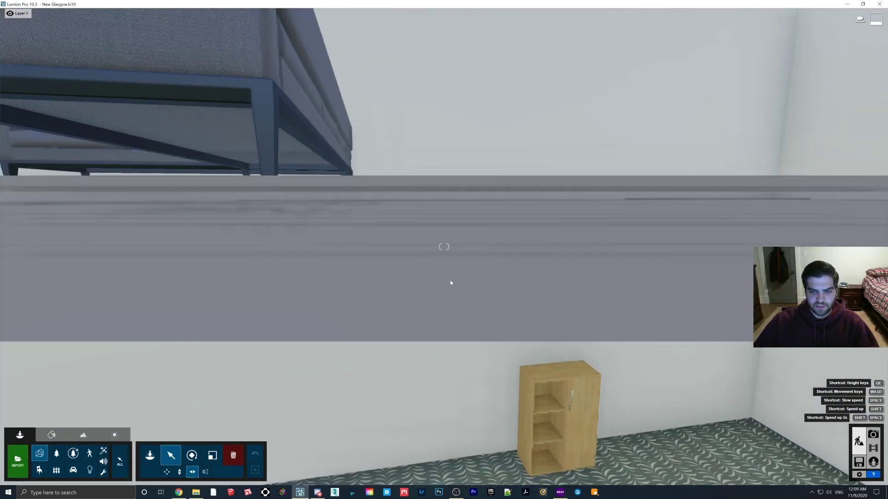
{"action": "key", "text": "s"}
{"action": "right_click_drag", "start_coordinate": [397, 283], "coordinate": [222, 208]}
{"action": "right_click_drag", "start_coordinate": [286, 217], "coordinate": [597, 247]}
{"action": "key", "text": "w"}
{"action": "key", "text": "s"}
{"action": "mouse_move", "coordinate": [470, 232]}
{"action": "right_mouse_down"}
{"action": "mouse_move", "coordinate": [478, 169]}
{"action": "mouse_move", "coordinate": [483, 180]}
{"action": "mouse_move", "coordinate": [456, 245]}
{"action": "mouse_move", "coordinate": [456, 282]}
{"action": "mouse_move", "coordinate": [457, 217]}
{"action": "mouse_move", "coordinate": [463, 224]}
{"action": "mouse_move", "coordinate": [483, 194]}
{"action": "mouse_move", "coordinate": [483, 208]}
{"action": "right_mouse_up"}
{"action": "key", "text": "w"}
{"action": "key", "text": "s"}
{"action": "key", "text": "w"}
{"action": "key", "text": "shift+s"}
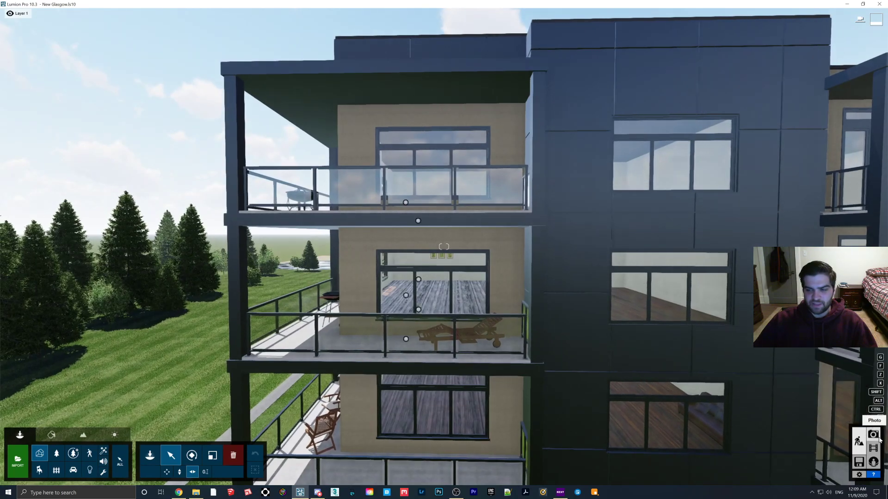
Switch to Photo mode, restore photo 8's camera and update its night preview
{"action": "left_click", "coordinate": [874, 437]}
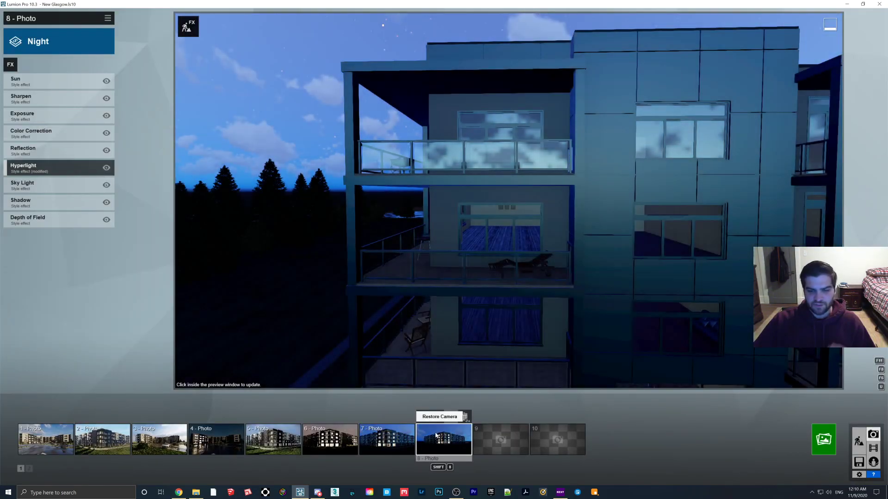
{"action": "left_click", "coordinate": [441, 432]}
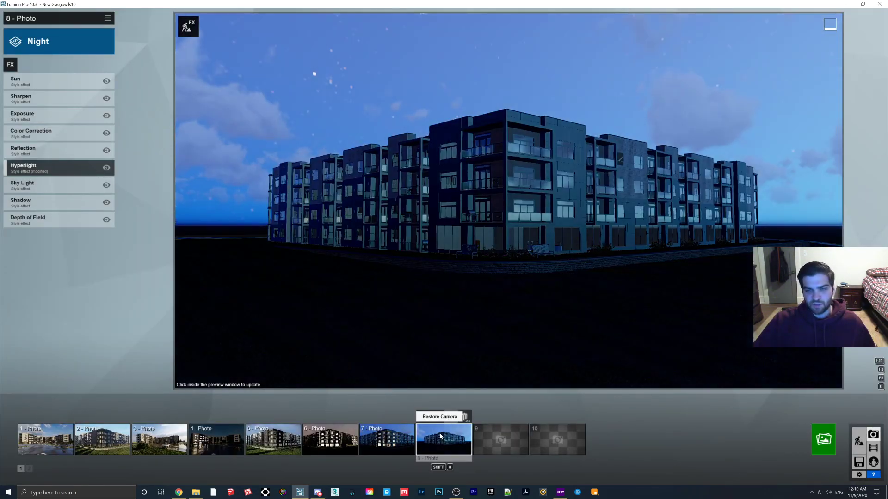
{"action": "left_click", "coordinate": [451, 292]}
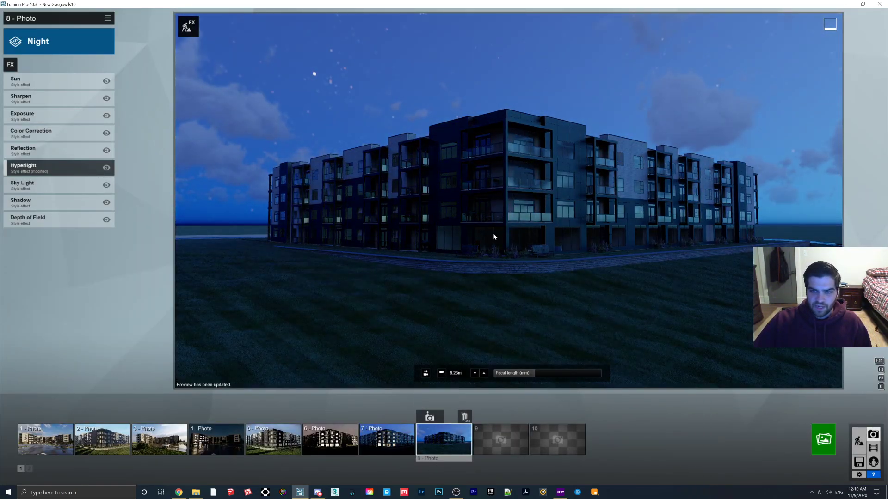
Return to Build mode and place a Lamp23 spotlight on the floor inside the corner apartment with the sofa
{"action": "left_click", "coordinate": [857, 440]}
{"action": "right_click_drag", "start_coordinate": [483, 268], "coordinate": [508, 264]}
{"action": "key", "text": "w"}
{"action": "key", "text": "w"}
{"action": "key", "text": "shift+w"}
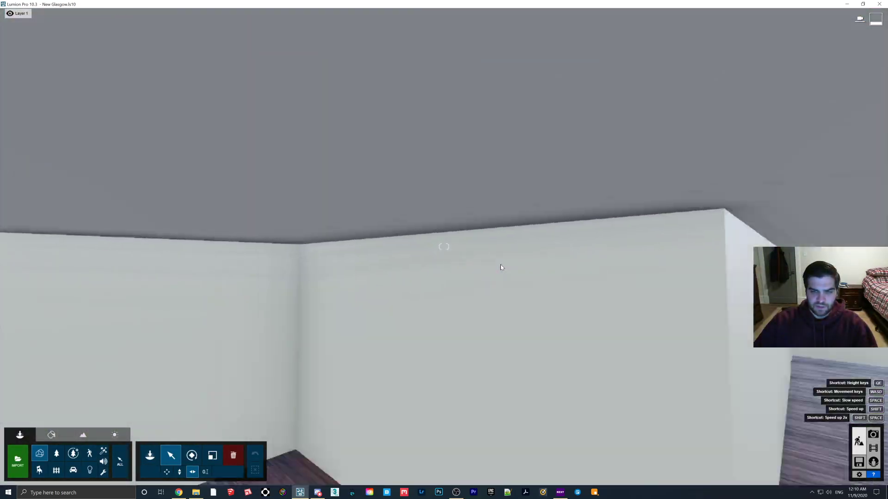
{"action": "right_click_drag", "start_coordinate": [501, 265], "coordinate": [513, 276]}
{"action": "key", "text": "s"}
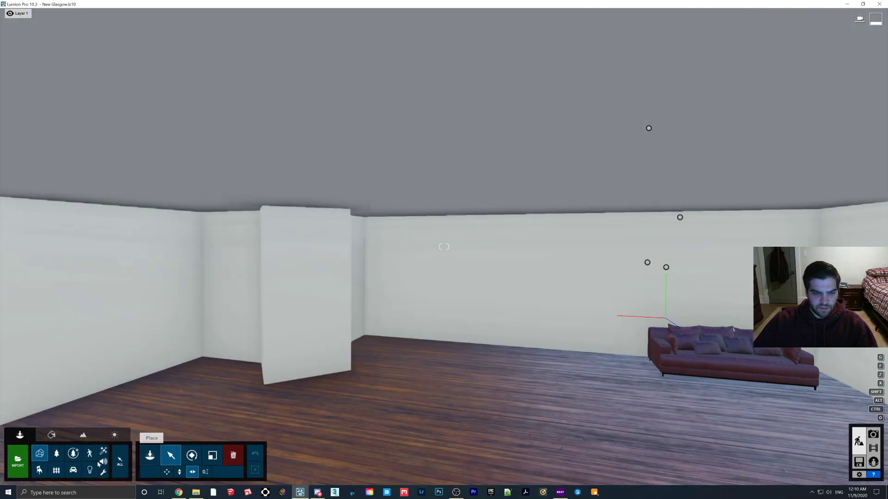
{"action": "left_click", "coordinate": [151, 461]}
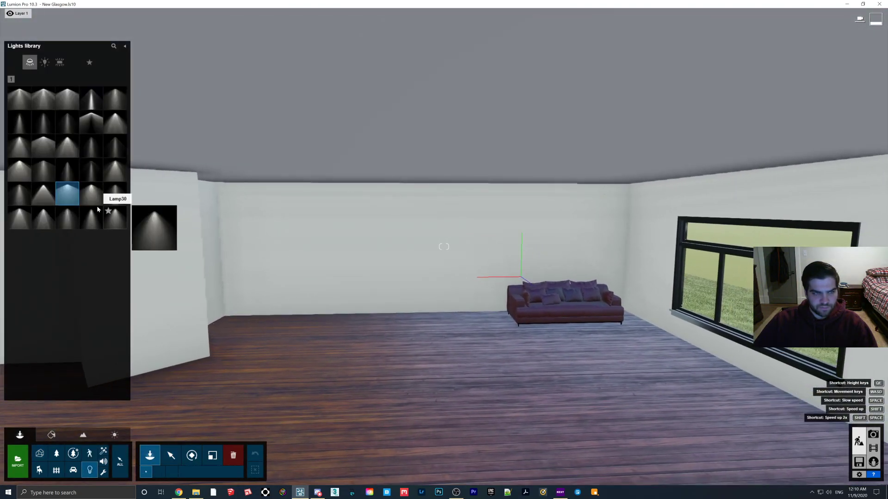
{"action": "left_click", "coordinate": [76, 200]}
{"action": "left_click", "coordinate": [428, 391]}
Raise the lamp above the floor and rotate it to shine toward the room's far wall
{"action": "left_click", "coordinate": [171, 455]}
{"action": "left_click_drag", "start_coordinate": [428, 392], "coordinate": [429, 350]}
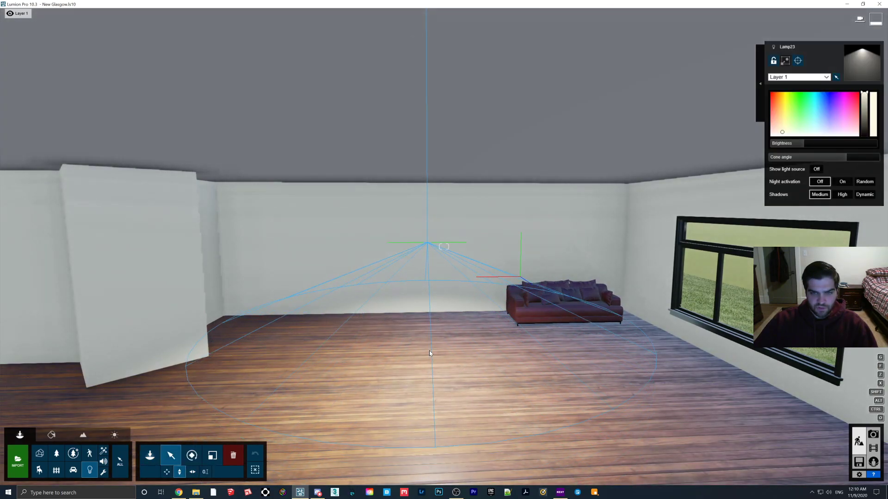
{"action": "left_click", "coordinate": [194, 457]}
{"action": "mouse_move", "coordinate": [325, 468]}
{"action": "left_mouse_down"}
{"action": "mouse_move", "coordinate": [299, 457]}
{"action": "mouse_move", "coordinate": [313, 459]}
{"action": "left_mouse_up"}
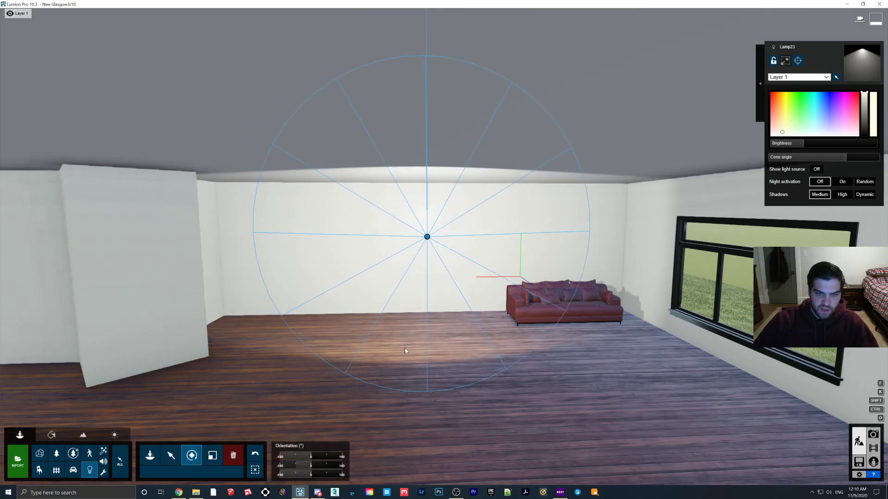
Reposition the rotated lamp in the room so its light spreads over the far wall and floor
{"action": "key", "text": "s"}
{"action": "right_click_drag", "start_coordinate": [398, 323], "coordinate": [412, 305]}
{"action": "key", "text": "w"}
{"action": "left_click", "coordinate": [171, 456]}
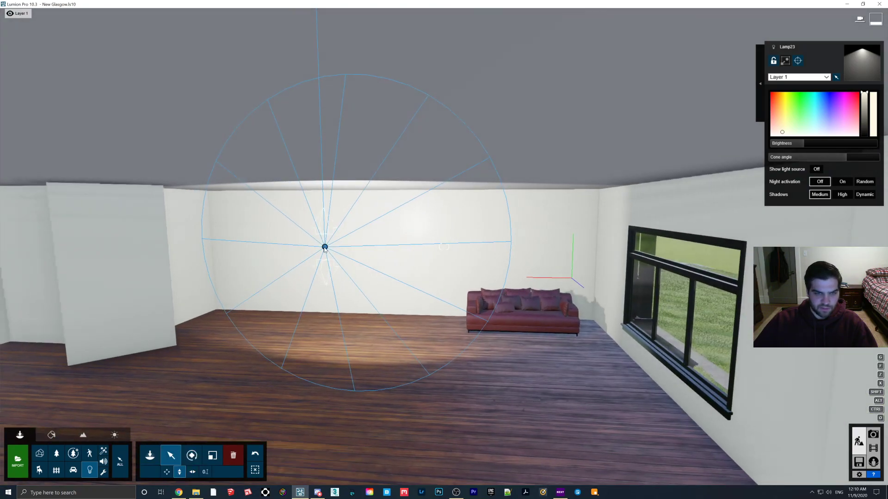
{"action": "left_click_drag", "start_coordinate": [325, 249], "coordinate": [326, 281]}
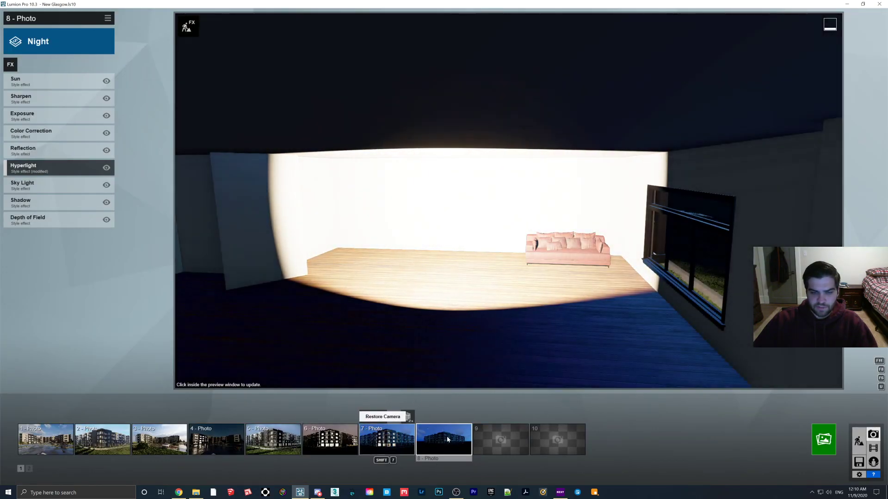
Restore photo 8's camera, update its preview with the new lamp and review the Hyperlight effect settings
{"action": "left_click", "coordinate": [444, 439]}
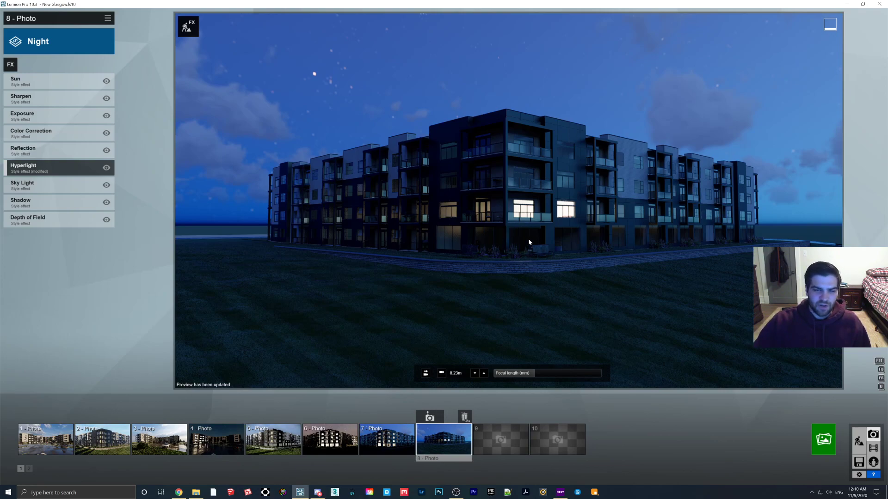
{"action": "left_click", "coordinate": [28, 167]}
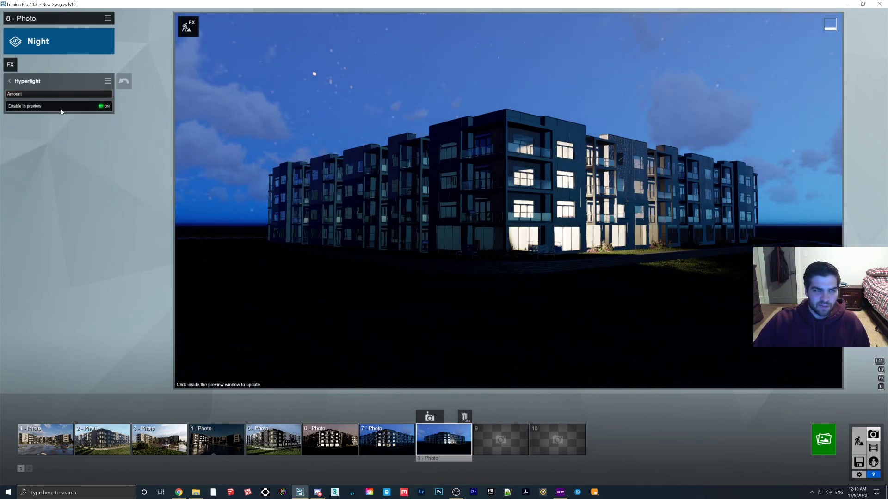
{"action": "left_click", "coordinate": [421, 275]}
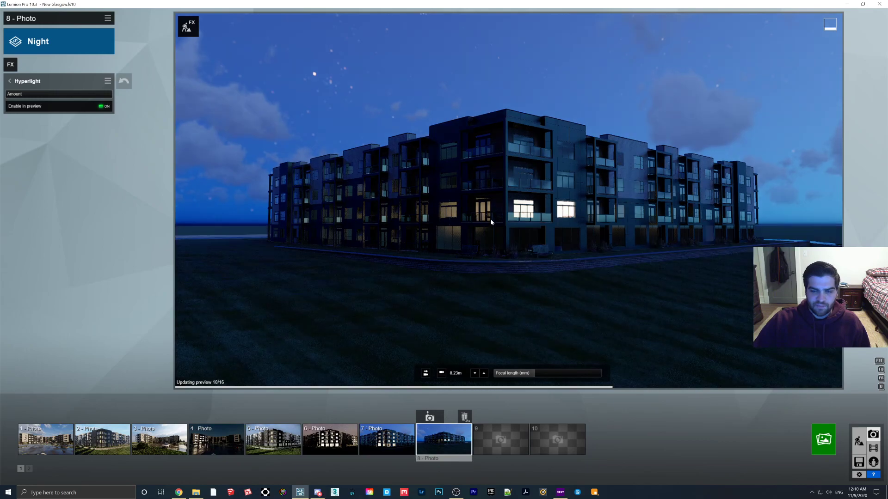
{"action": "mouse_move", "coordinate": [95, 100]}
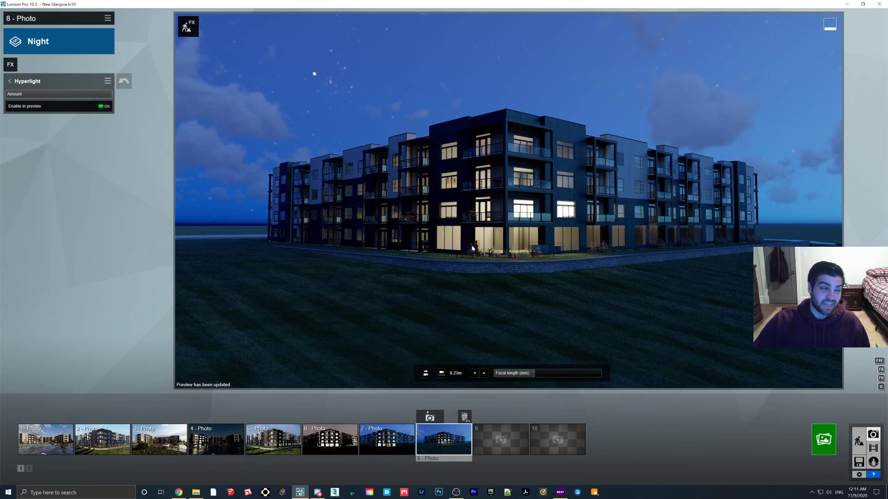
{"action": "left_click", "coordinate": [14, 84]}
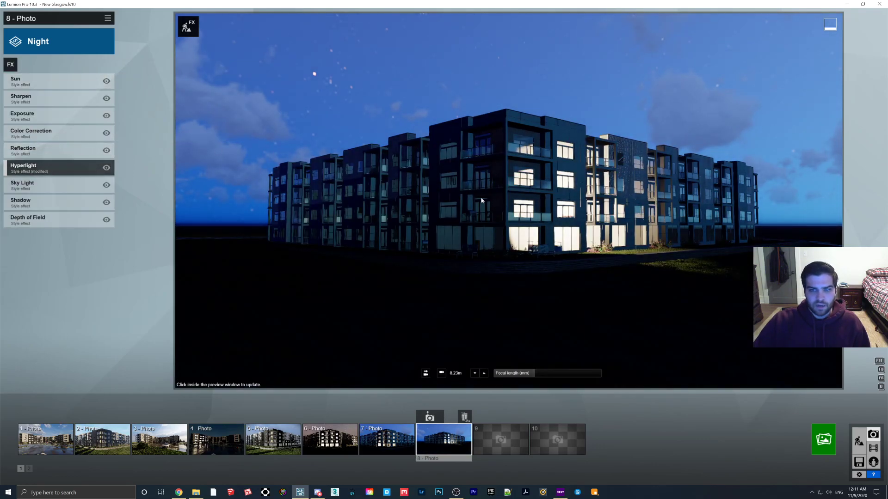
Return to Build mode, set the corner apartment lamp's brightness to about 53.5 and check it in Photo mode
{"action": "left_click", "coordinate": [859, 442]}
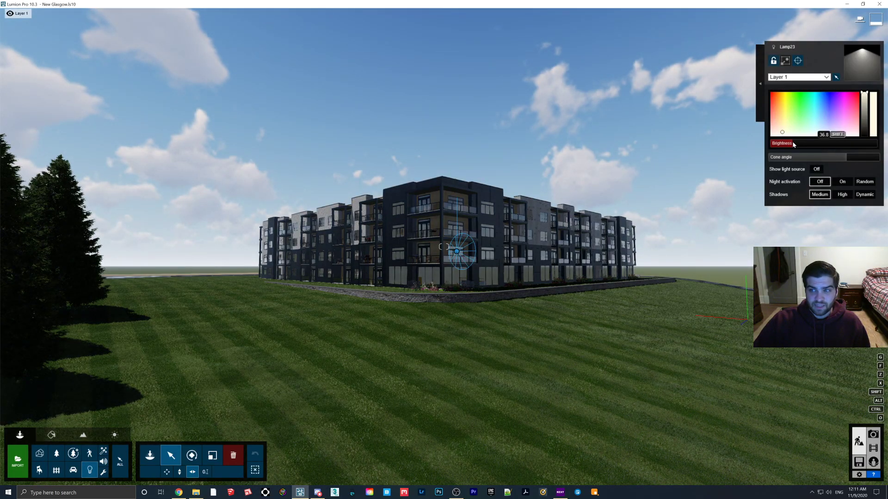
{"action": "left_click", "coordinate": [873, 434]}
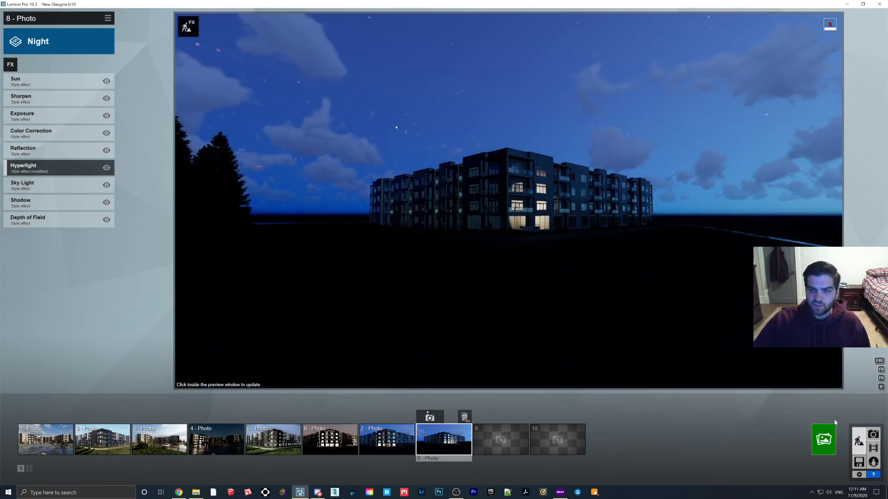
{"action": "left_click", "coordinate": [860, 442]}
{"action": "left_click", "coordinate": [458, 253]}
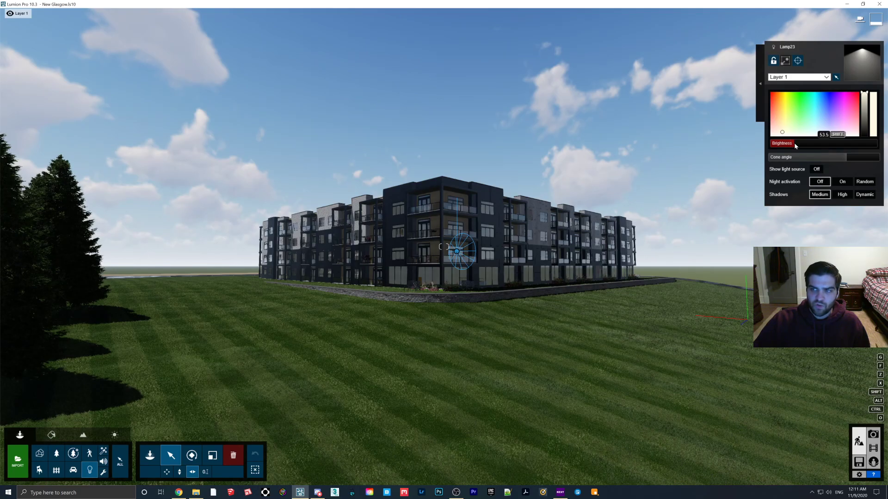
{"action": "left_click", "coordinate": [873, 435]}
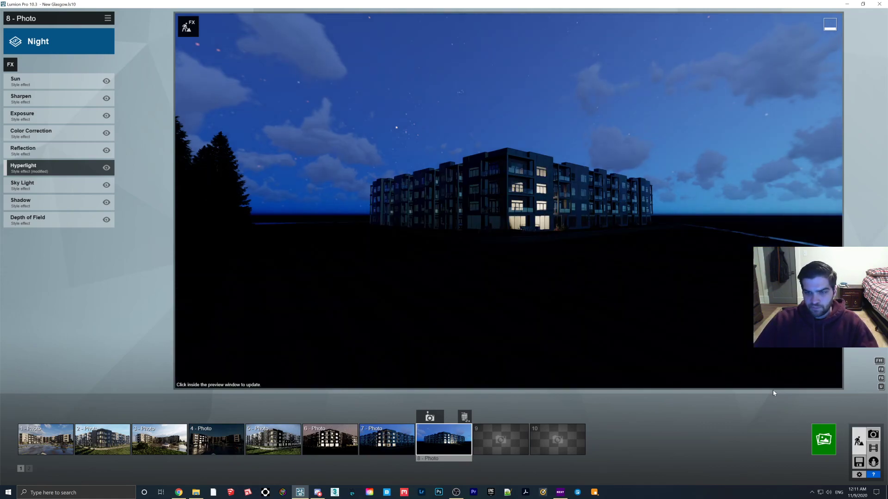
Change the lamp's colour to a warm golden yellow and update photo 8's preview to check the window glow
{"action": "left_click", "coordinate": [859, 441]}
{"action": "left_click", "coordinate": [458, 253]}
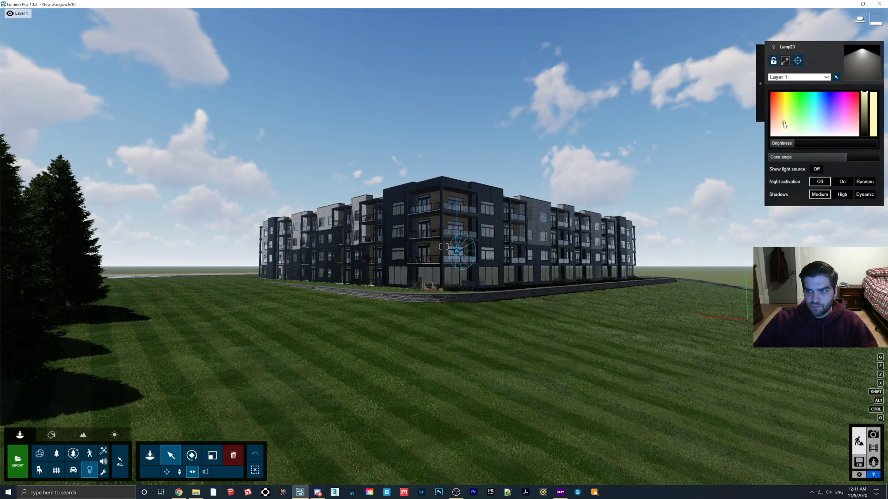
{"action": "left_click", "coordinate": [872, 438]}
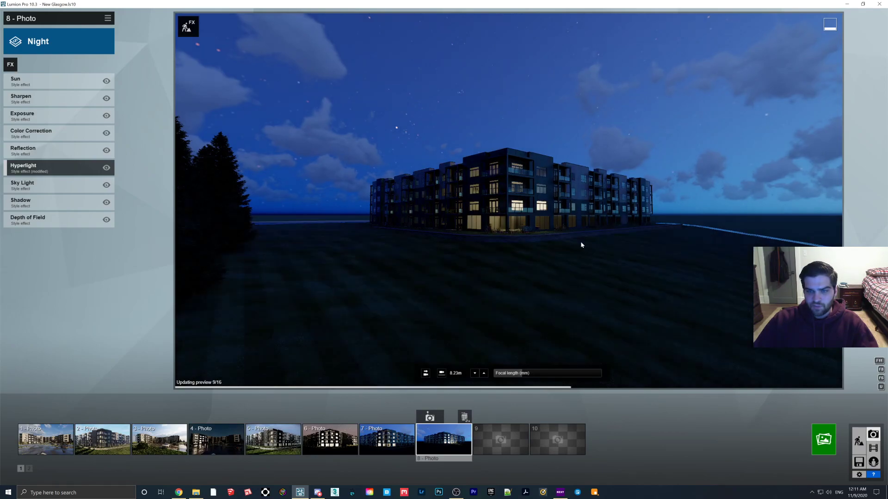
{"action": "left_click", "coordinate": [859, 441]}
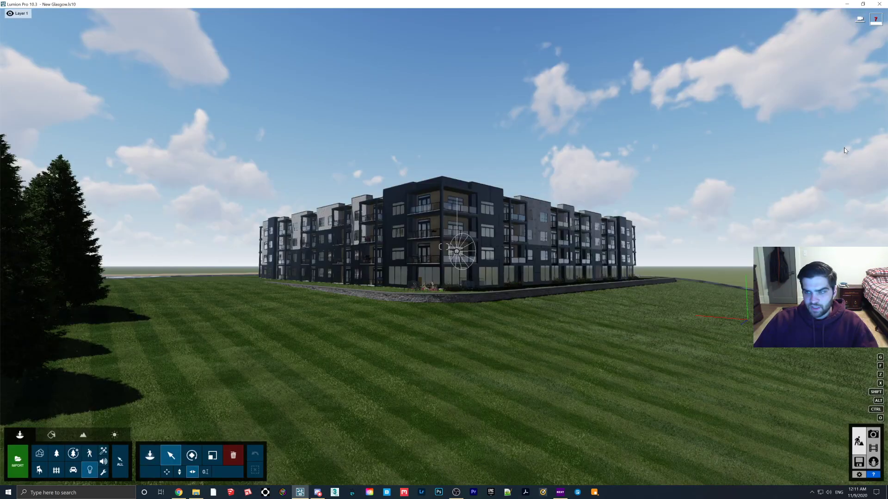
{"action": "left_click", "coordinate": [457, 252]}
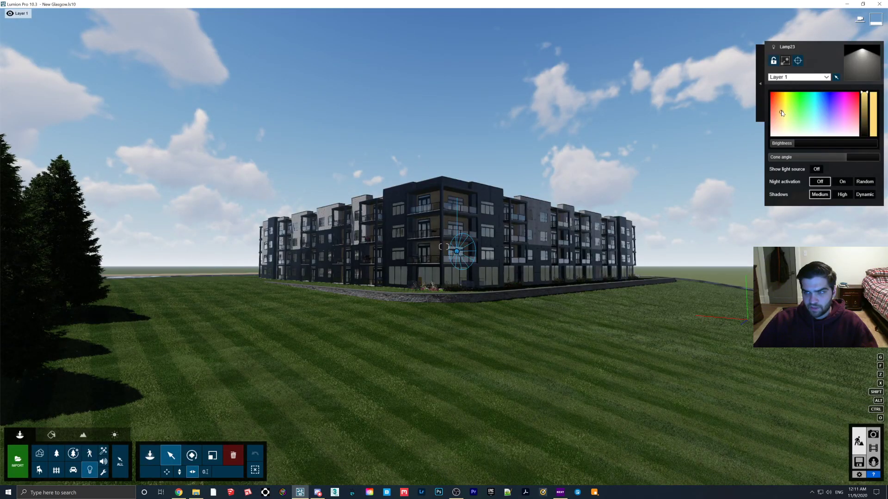
{"action": "left_click", "coordinate": [877, 439]}
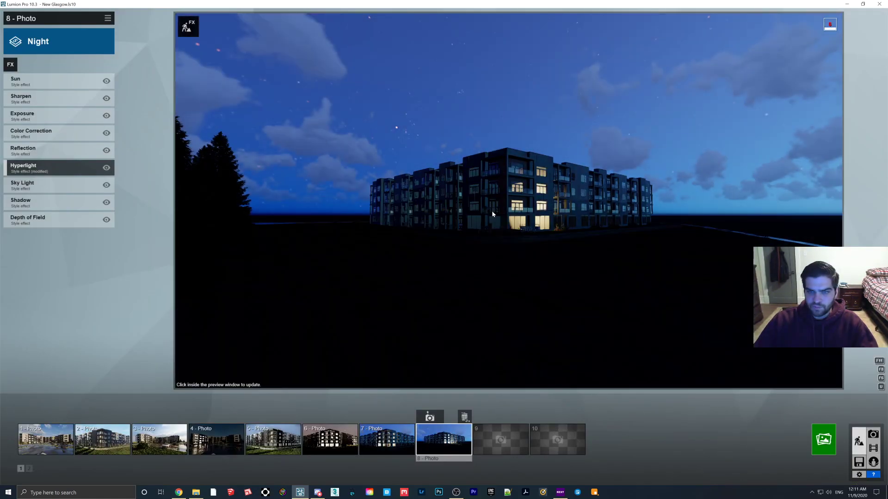
{"action": "left_click", "coordinate": [590, 258]}
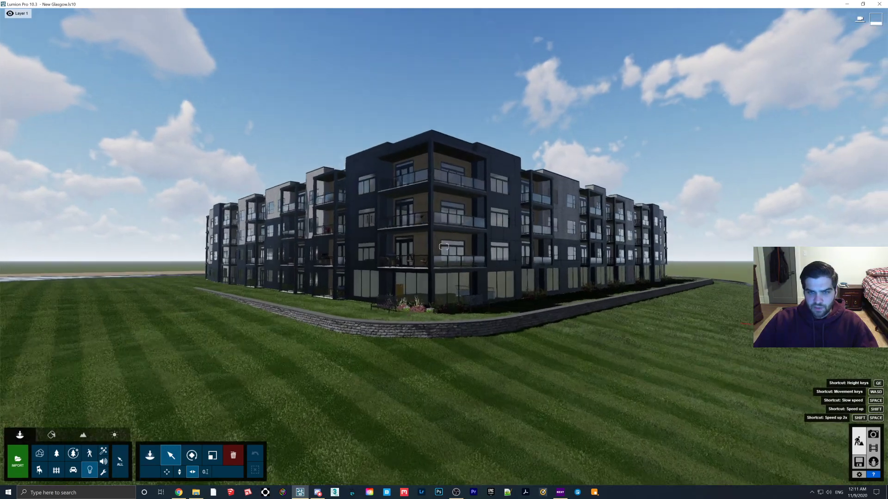
Copy the lamp straight up into the apartment on the floor above and fine-tune the copy's height
{"action": "key", "text": "shift+w"}
{"action": "right_click_drag", "start_coordinate": [467, 256], "coordinate": [463, 249]}
{"action": "scroll", "coordinate": [462, 248], "scroll_direction": "up", "scroll_amount": 3}
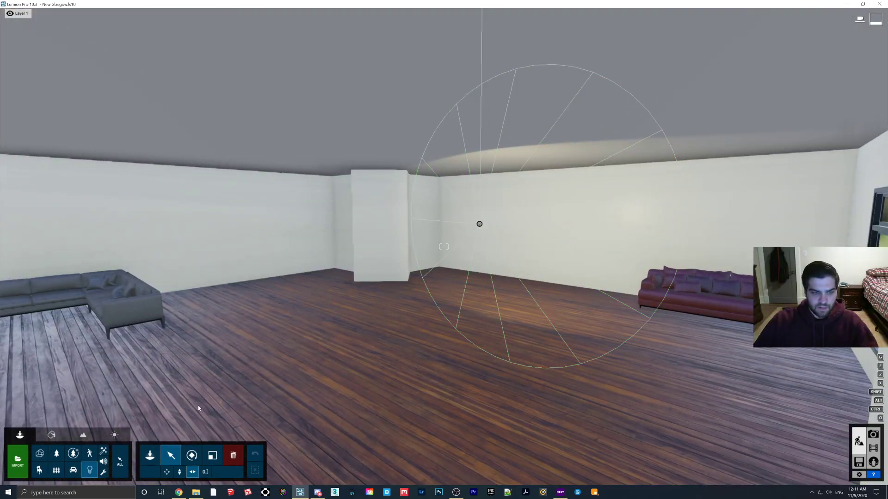
{"action": "left_click_drag", "start_coordinate": [477, 225], "coordinate": [490, 148]}
{"action": "right_click_drag", "start_coordinate": [490, 148], "coordinate": [328, 217]}
{"action": "key", "text": "w"}
{"action": "key", "text": "s"}
{"action": "key", "text": "q"}
{"action": "key", "text": "d"}
{"action": "key", "text": "w"}
{"action": "key", "text": "s"}
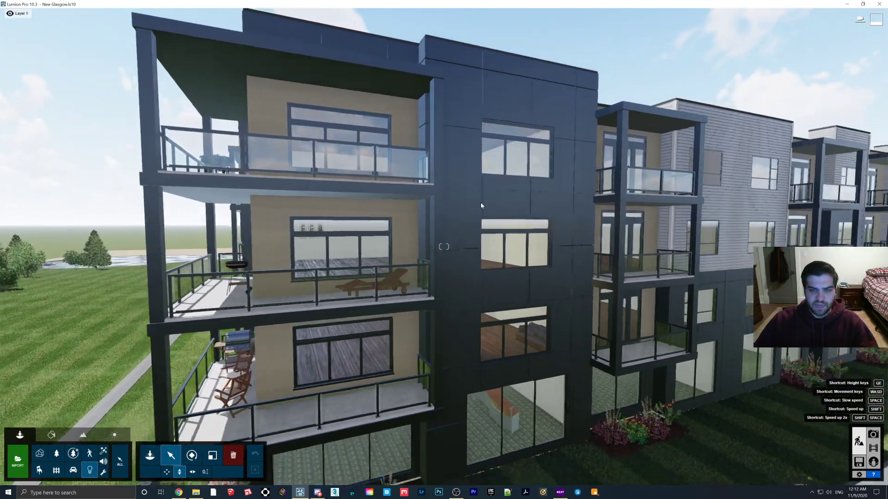
{"action": "key", "text": "s"}
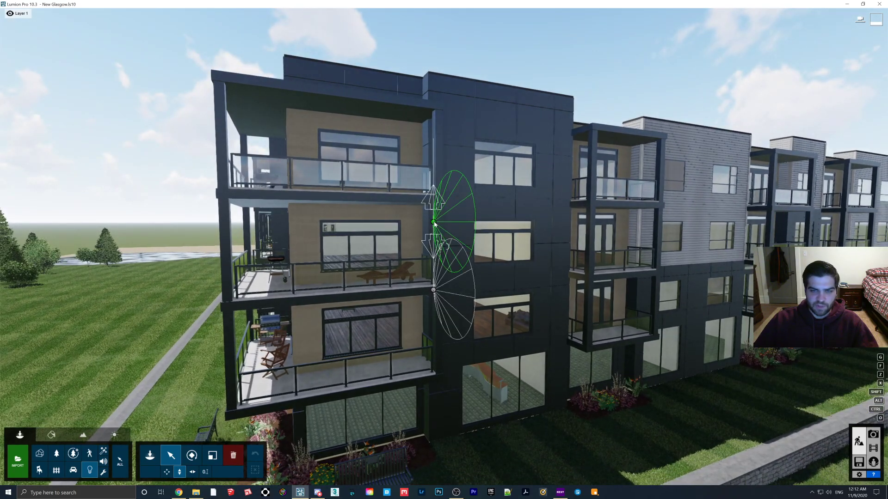
{"action": "left_click_drag", "start_coordinate": [434, 223], "coordinate": [434, 227]}
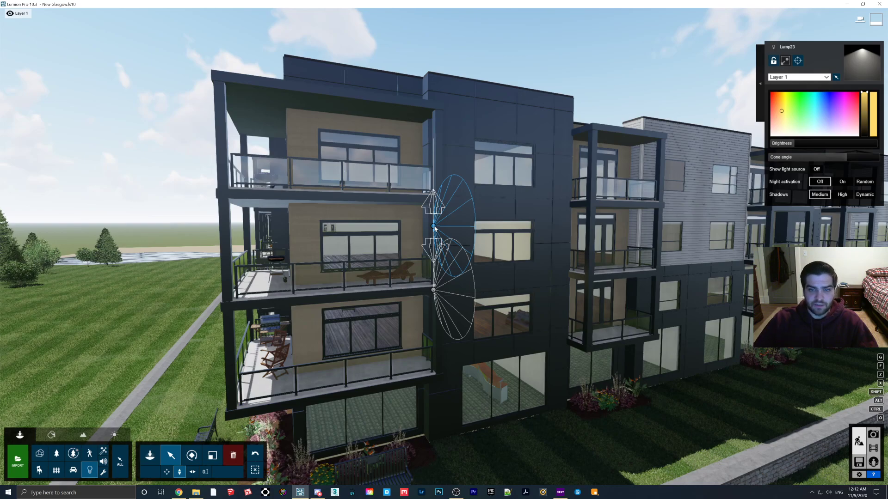
Copy the lamp vertically once more for the next corner apartment and update photo 8's preview
{"action": "left_click_drag", "start_coordinate": [435, 228], "coordinate": [448, 174]}
{"action": "left_click", "coordinate": [873, 435]}
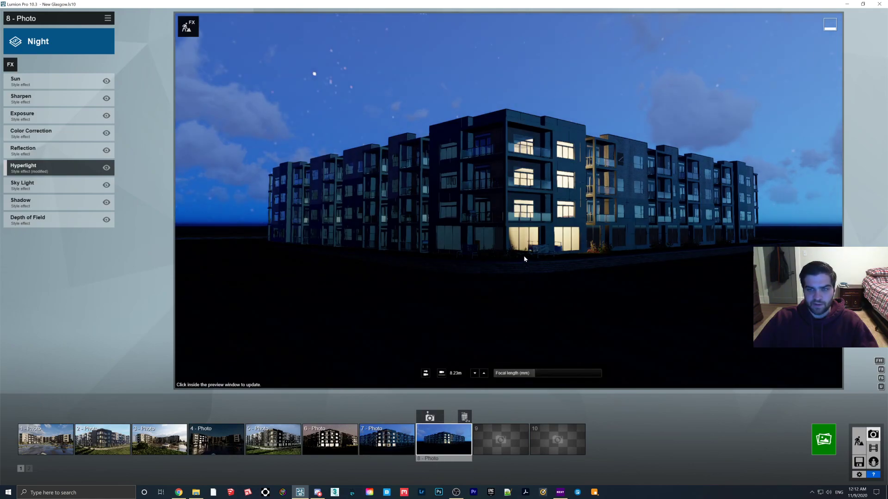
{"action": "left_click", "coordinate": [524, 258]}
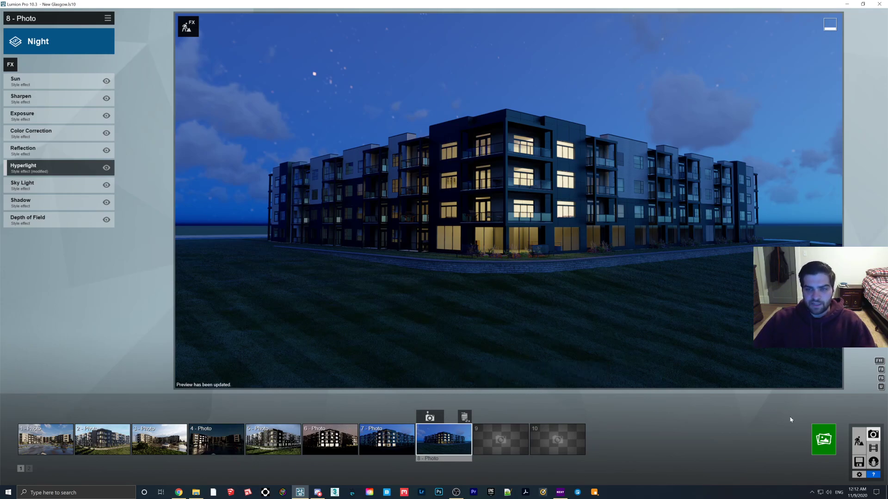
In Build mode, select the three vertically stacked lamps and copy them across the room toward the wall with the pictures
{"action": "left_click", "coordinate": [859, 441]}
{"action": "key", "text": "w"}
{"action": "right_click_drag", "start_coordinate": [546, 247], "coordinate": [468, 203]}
{"action": "key", "text": "w"}
{"action": "key", "text": "s"}
{"action": "key", "text": "s"}
{"action": "key", "text": "w"}
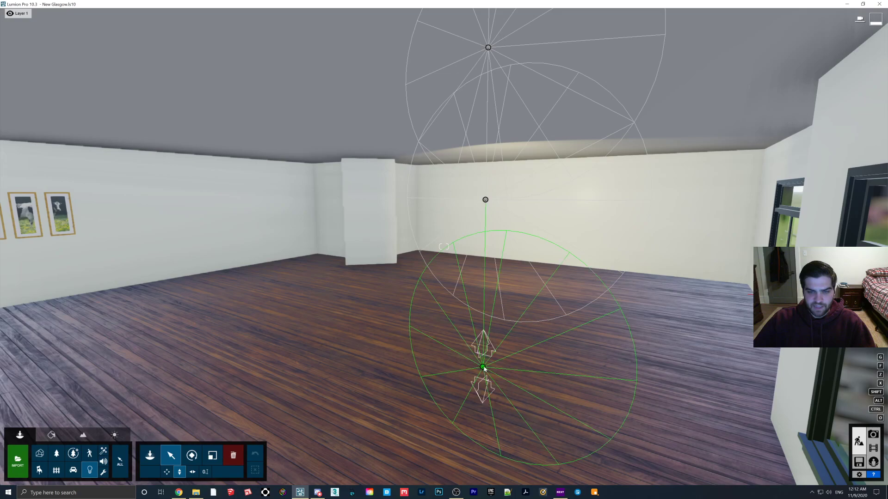
{"action": "left_click", "coordinate": [483, 368]}
{"action": "left_click", "coordinate": [485, 200], "text": "ctrl"}
{"action": "left_click", "coordinate": [488, 48], "text": "ctrl"}
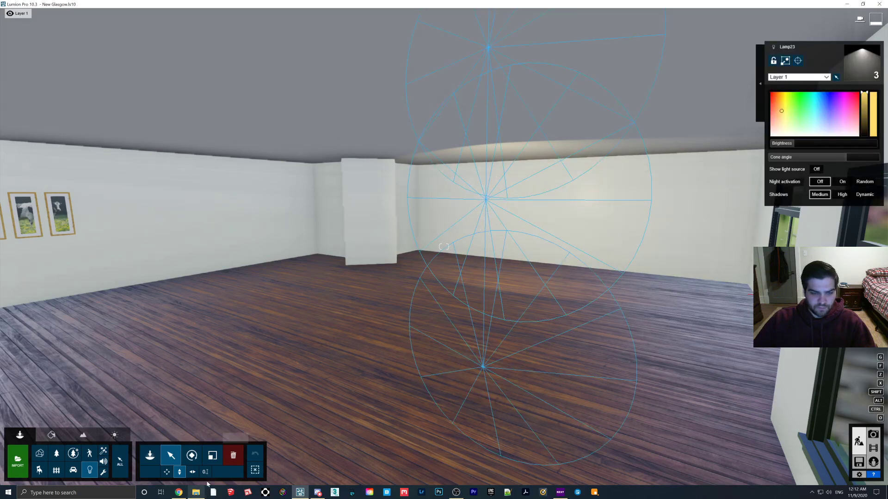
{"action": "key", "text": "r"}
{"action": "left_click_drag", "start_coordinate": [485, 200], "coordinate": [231, 218]}
Turn the heading of the three copied lamps toward the wall with the pictures and adjust their position in the room
{"action": "right_click_drag", "start_coordinate": [304, 257], "coordinate": [297, 260]}
{"action": "left_click", "coordinate": [192, 455]}
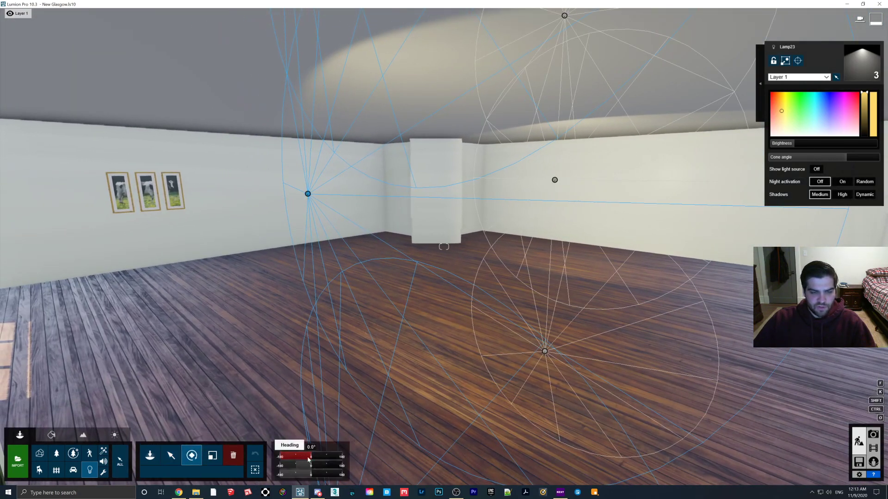
{"action": "mouse_move", "coordinate": [311, 457]}
{"action": "left_mouse_down"}
{"action": "mouse_move", "coordinate": [298, 457]}
{"action": "mouse_move", "coordinate": [327, 458]}
{"action": "left_mouse_up"}
{"action": "right_click_drag", "start_coordinate": [334, 421], "coordinate": [297, 418]}
{"action": "left_click", "coordinate": [170, 458]}
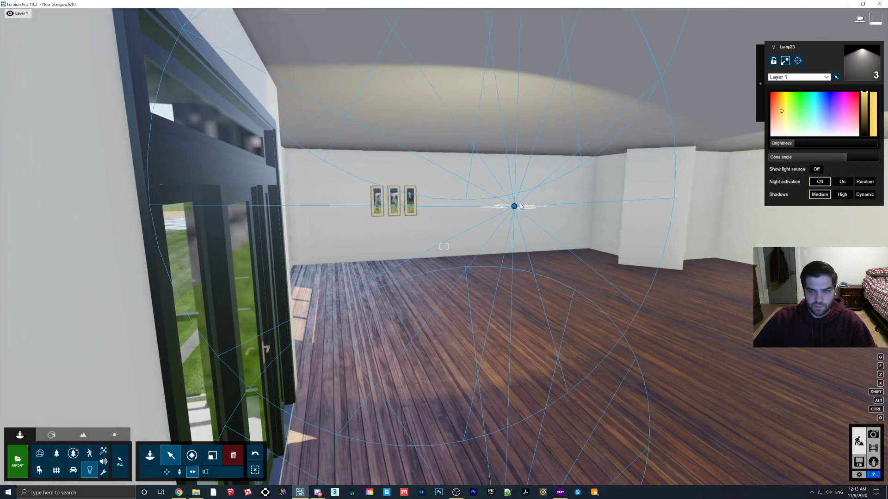
{"action": "left_click_drag", "start_coordinate": [513, 206], "coordinate": [540, 204]}
Copy a single lamp to the middle of the room and rotate it to shine up at the ceiling
{"action": "key", "text": "w"}
{"action": "right_click_drag", "start_coordinate": [540, 203], "coordinate": [581, 217]}
{"action": "key", "text": "s"}
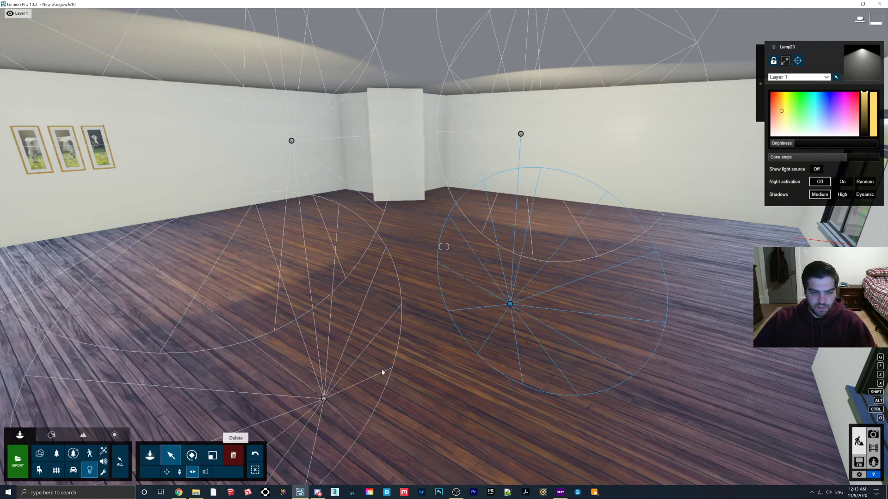
{"action": "left_click_drag", "start_coordinate": [510, 305], "coordinate": [396, 366]}
{"action": "left_click", "coordinate": [200, 455]}
{"action": "left_click_drag", "start_coordinate": [307, 467], "coordinate": [293, 470]}
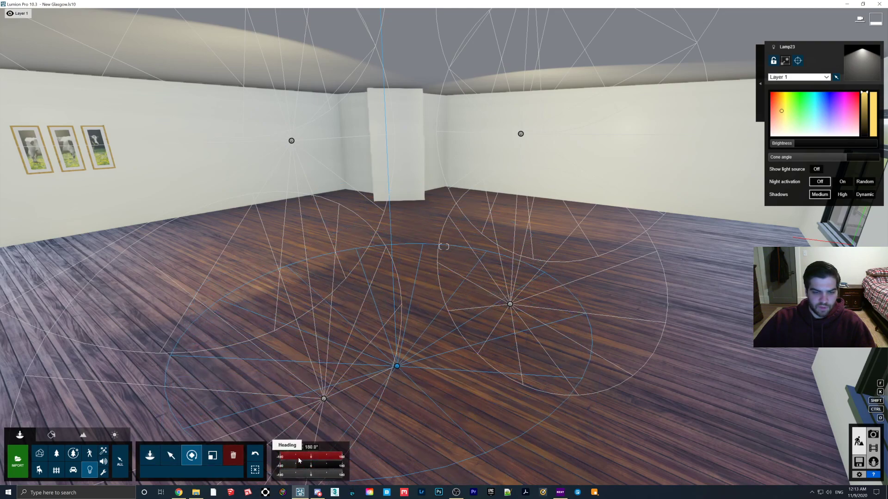
Copy the ceiling-facing lamp vertically so each of the three stacked corner apartments has one
{"action": "left_click", "coordinate": [171, 455]}
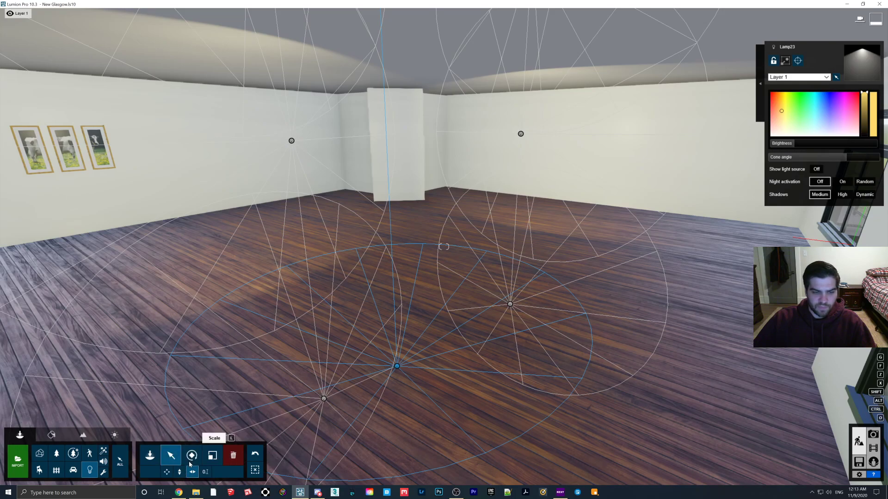
{"action": "left_click_drag", "start_coordinate": [397, 367], "coordinate": [400, 273]}
{"action": "right_click_drag", "start_coordinate": [399, 233], "coordinate": [511, 210]}
{"action": "right_click_drag", "start_coordinate": [449, 241], "coordinate": [451, 281]}
{"action": "right_click_drag", "start_coordinate": [406, 476], "coordinate": [414, 462]}
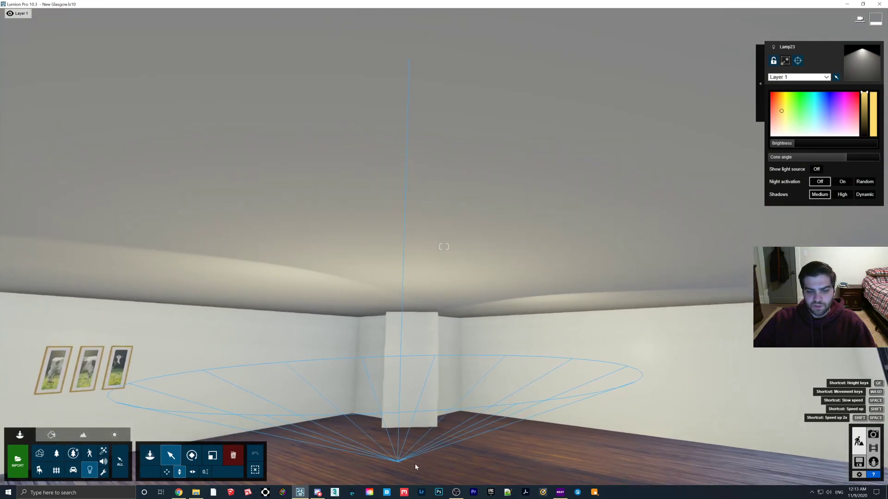
{"action": "left_click_drag", "start_coordinate": [398, 451], "coordinate": [422, 387]}
{"action": "mouse_move", "coordinate": [422, 387]}
{"action": "right_mouse_down"}
{"action": "mouse_move", "coordinate": [412, 301]}
{"action": "mouse_move", "coordinate": [421, 397]}
{"action": "right_mouse_up"}
{"action": "scroll", "coordinate": [422, 396], "scroll_direction": "down", "scroll_amount": 15}
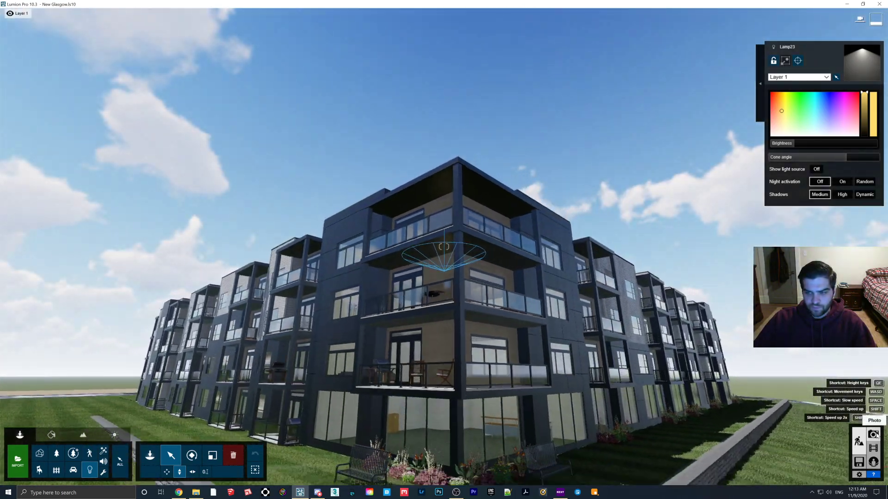
Switch to Photo mode, restore photo 8's camera and update its preview with the added lamps
{"action": "left_click", "coordinate": [873, 434]}
{"action": "left_click", "coordinate": [443, 438]}
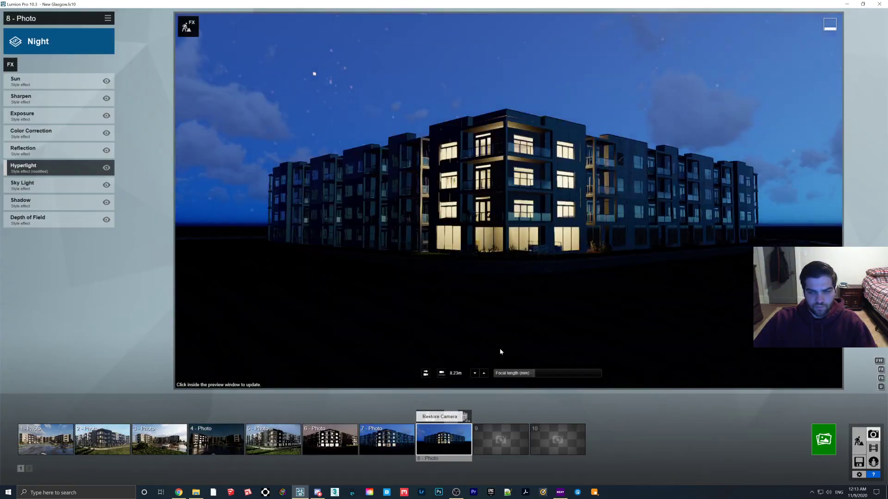
{"action": "left_click", "coordinate": [509, 310]}
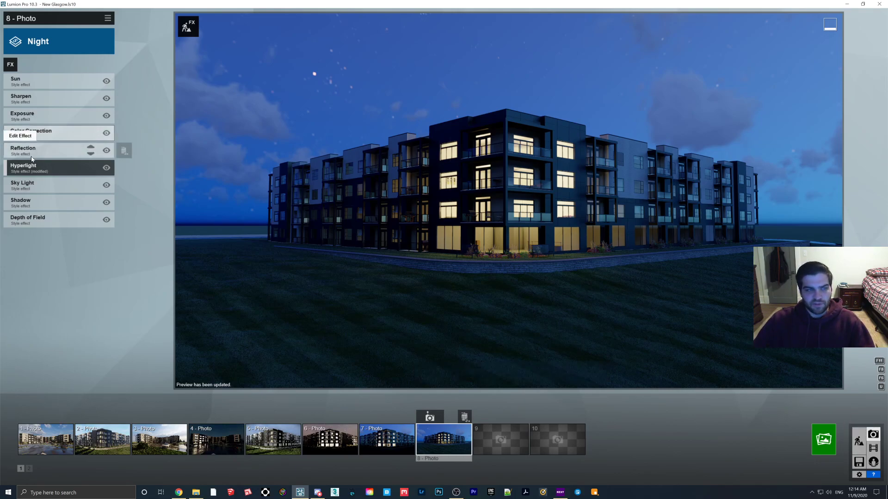
Open photo 8's Hyperlight effect, adjust its amount and update the preview to compare the lighting
{"action": "left_click", "coordinate": [47, 167]}
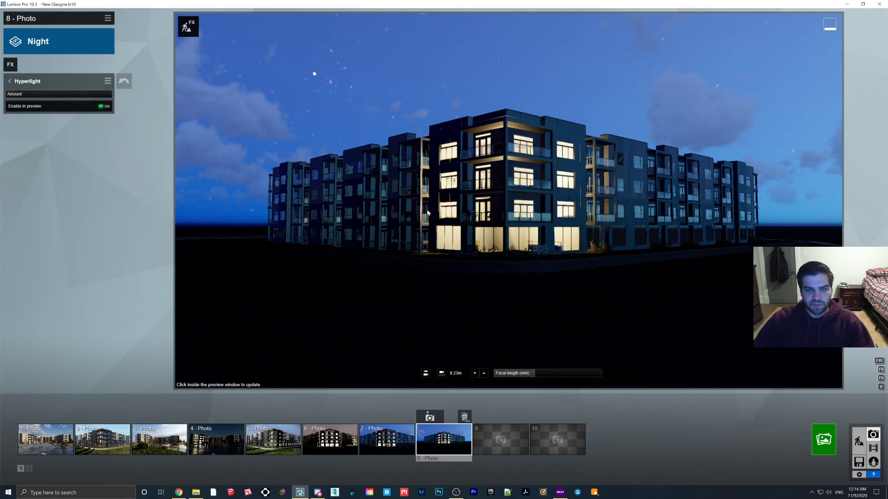
{"action": "left_click", "coordinate": [426, 211]}
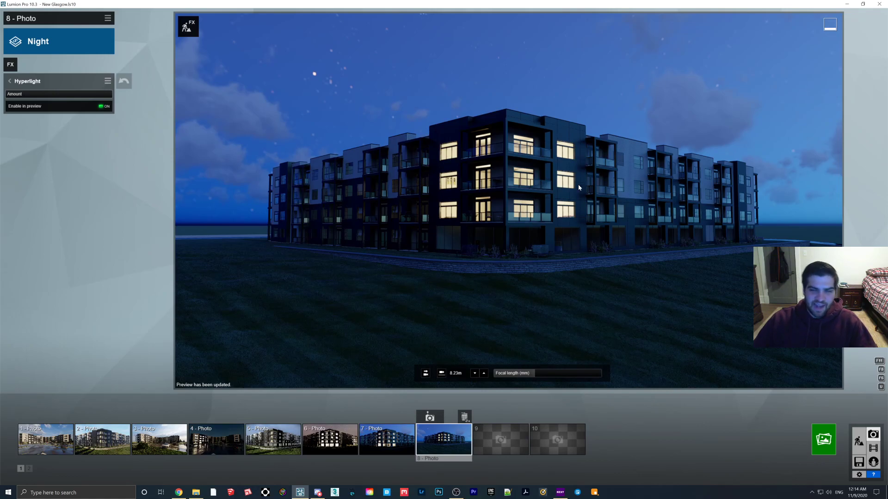
{"action": "left_click", "coordinate": [39, 94]}
{"action": "left_click", "coordinate": [471, 205]}
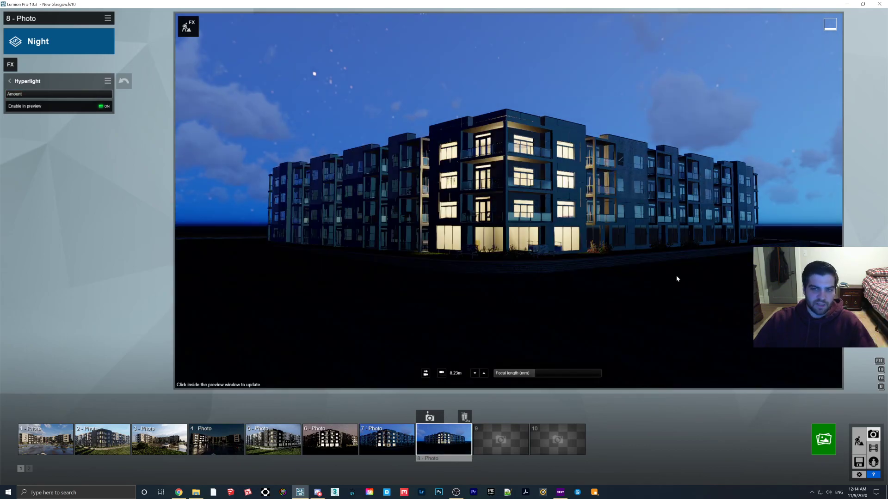
{"action": "left_click", "coordinate": [527, 276]}
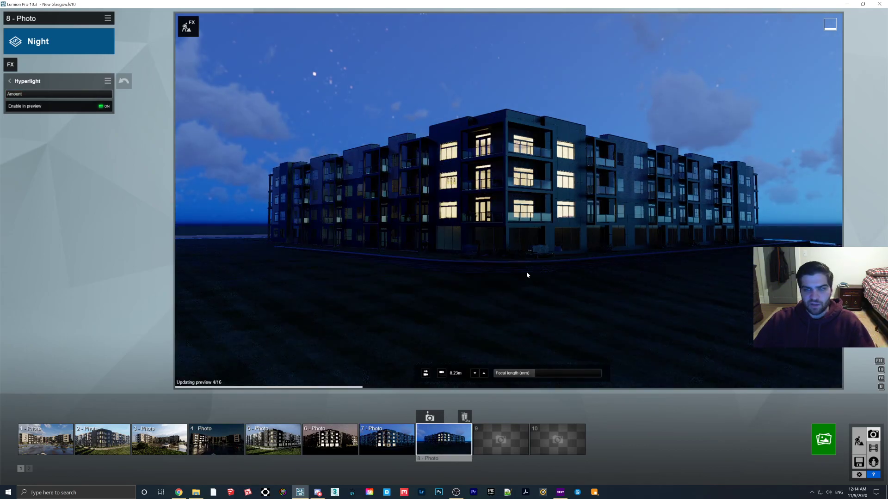
Select the nine corner-apartment lamps in Build mode, copy them sideways into the neighbouring facade apartments and preview photo 8
{"action": "left_click", "coordinate": [859, 441]}
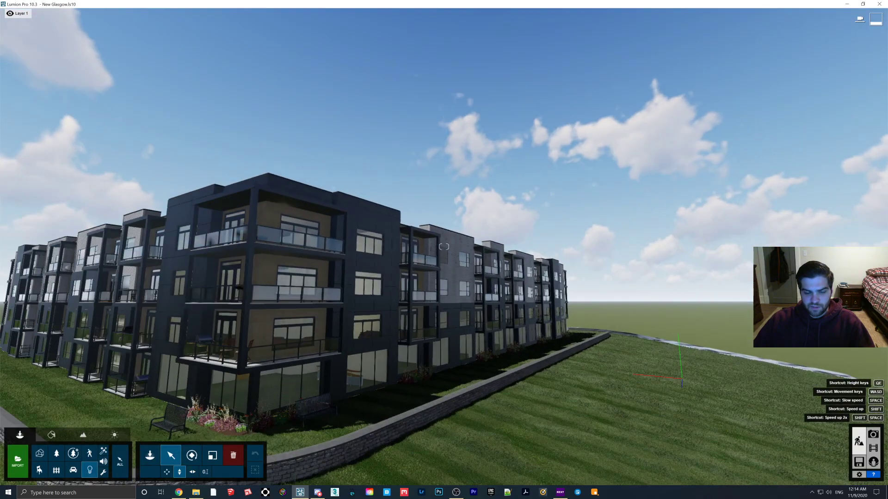
{"action": "key", "text": "w"}
{"action": "right_click_drag", "start_coordinate": [561, 198], "coordinate": [534, 227]}
{"action": "key", "text": "s"}
{"action": "key", "text": "s"}
{"action": "key", "text": "w"}
{"action": "key", "text": "s"}
{"action": "key", "text": "s"}
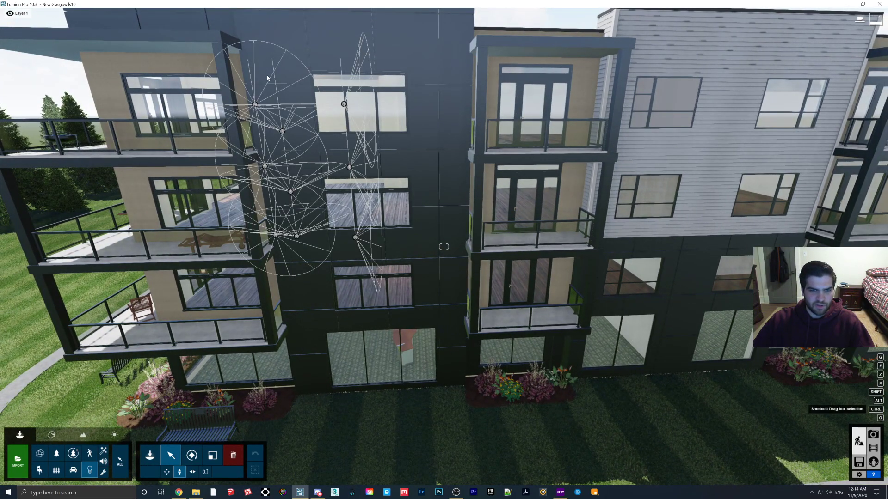
{"action": "left_click_drag", "start_coordinate": [237, 70], "coordinate": [355, 227], "text": "ctrl"}
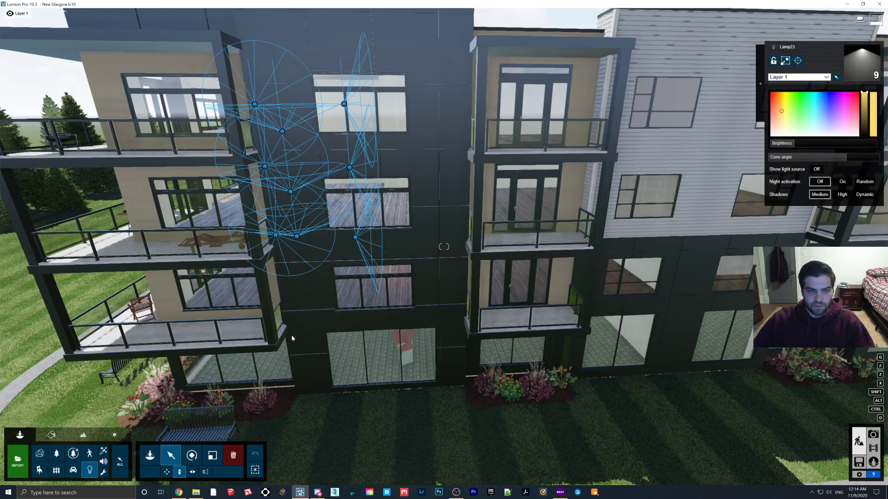
{"action": "right_click_drag", "start_coordinate": [256, 268], "coordinate": [352, 268]}
{"action": "key", "text": "w"}
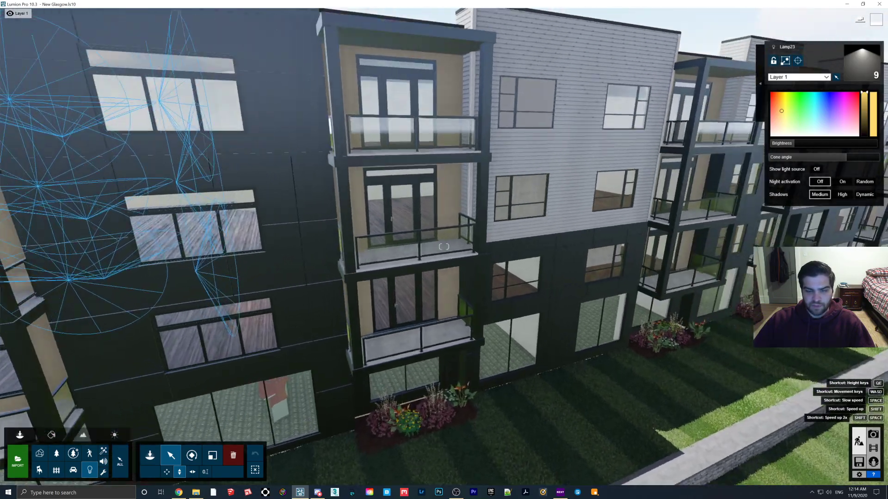
{"action": "key", "text": "s"}
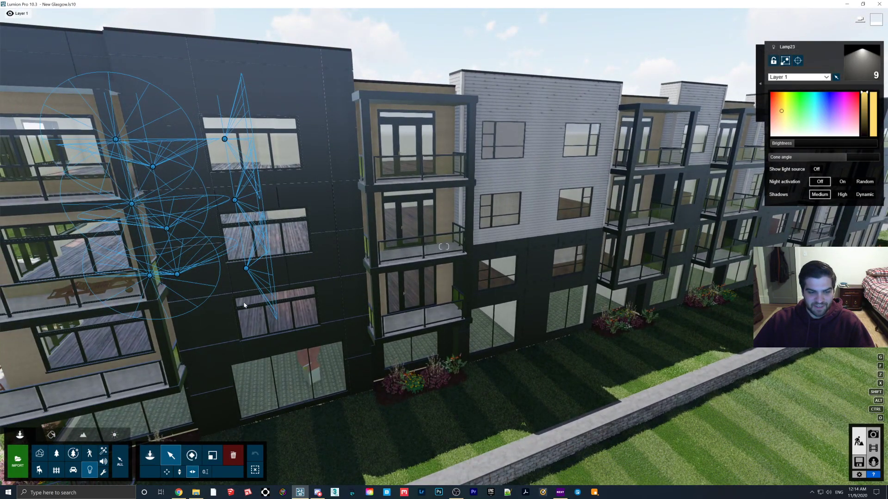
{"action": "left_click_drag", "start_coordinate": [246, 268], "coordinate": [564, 225]}
{"action": "right_click_drag", "start_coordinate": [564, 225], "coordinate": [567, 255]}
{"action": "key", "text": "w"}
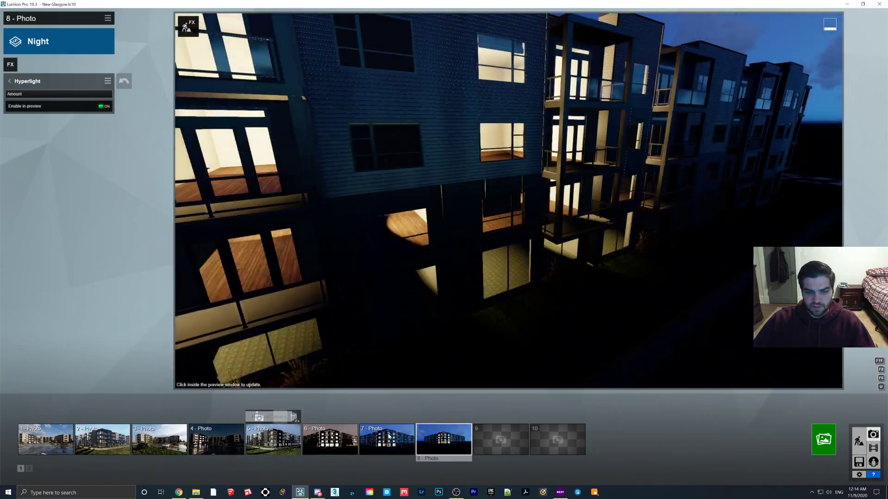
{"action": "left_click", "coordinate": [443, 437]}
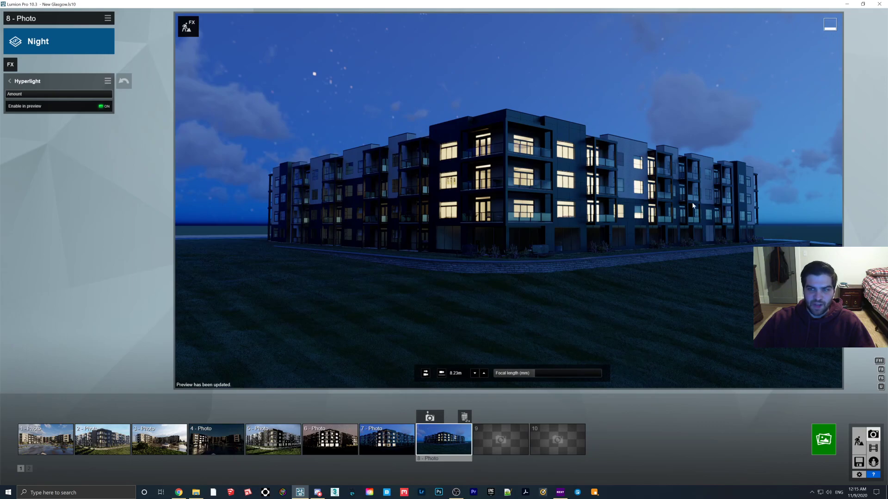
Select the outermost group of nine lamps in Build mode and copy it horizontally along the facade to the apartments behind the next balconies
{"action": "left_click", "coordinate": [859, 442]}
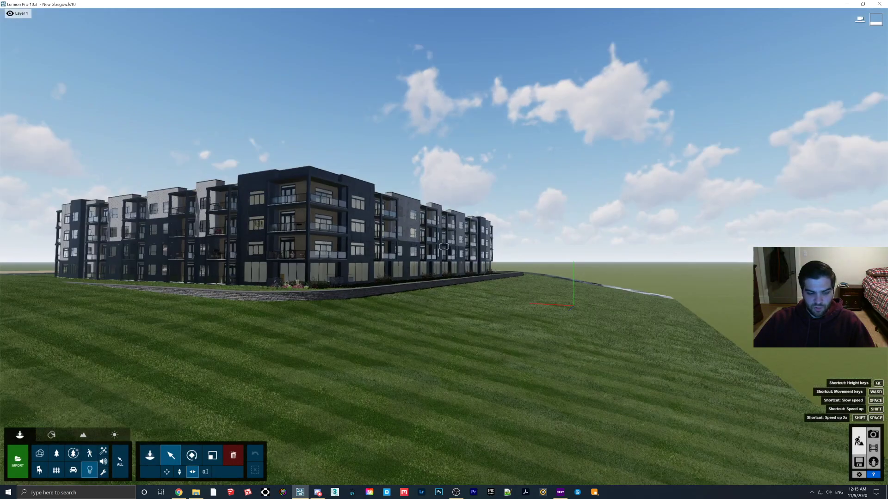
{"action": "key", "text": "shift+w"}
{"action": "key", "text": "d"}
{"action": "key", "text": "q"}
{"action": "right_click_drag", "start_coordinate": [522, 298], "coordinate": [481, 280]}
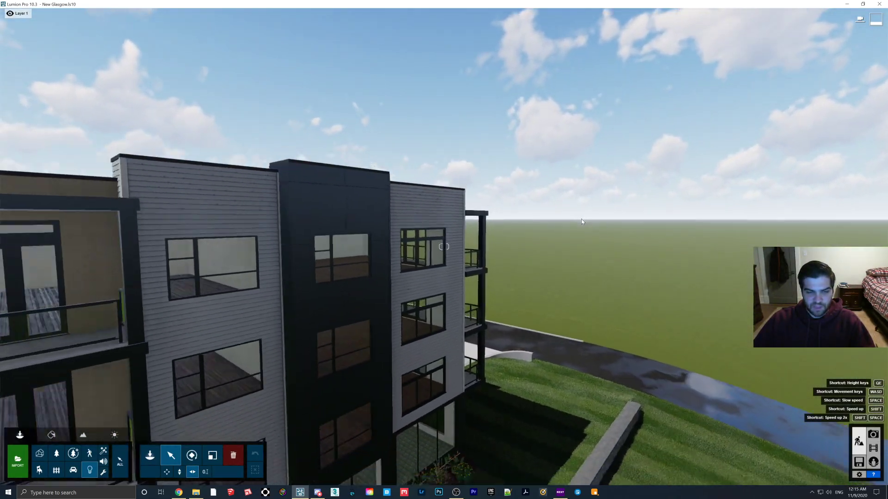
{"action": "key", "text": "shift+s"}
{"action": "key", "text": "shift+w"}
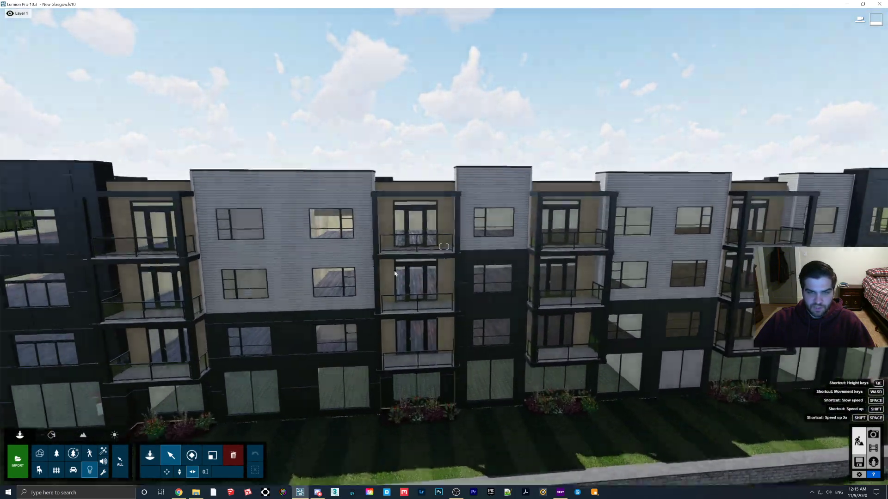
{"action": "key", "text": "s"}
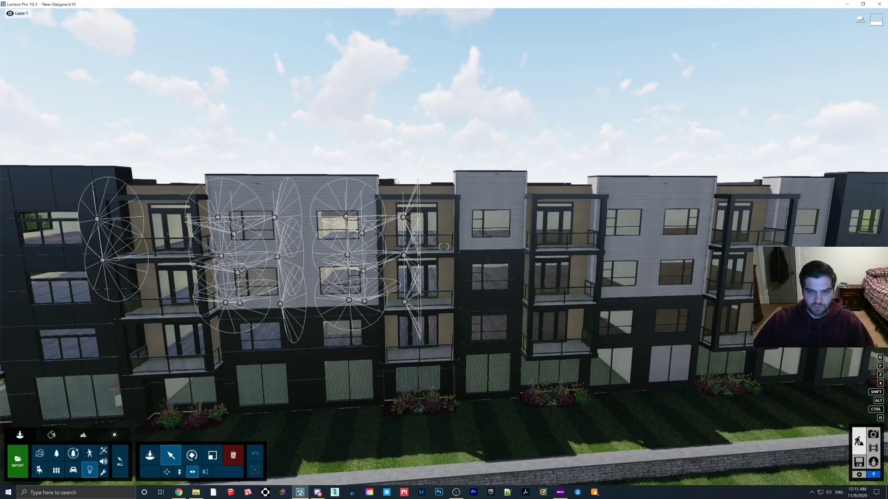
{"action": "left_click_drag", "start_coordinate": [337, 178], "coordinate": [449, 345], "text": "ctrl"}
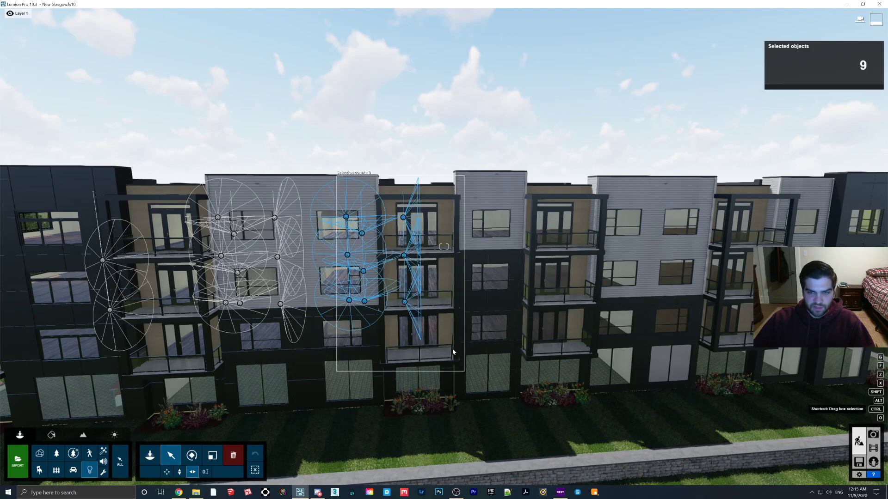
{"action": "scroll", "coordinate": [443, 247], "scroll_direction": "up", "scroll_amount": 5}
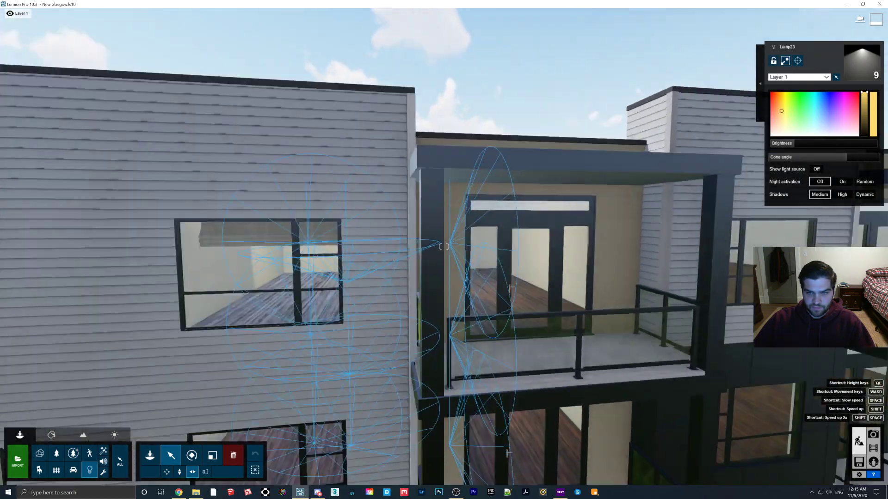
{"action": "right_click_drag", "start_coordinate": [444, 246], "coordinate": [448, 289]}
{"action": "key", "text": "s"}
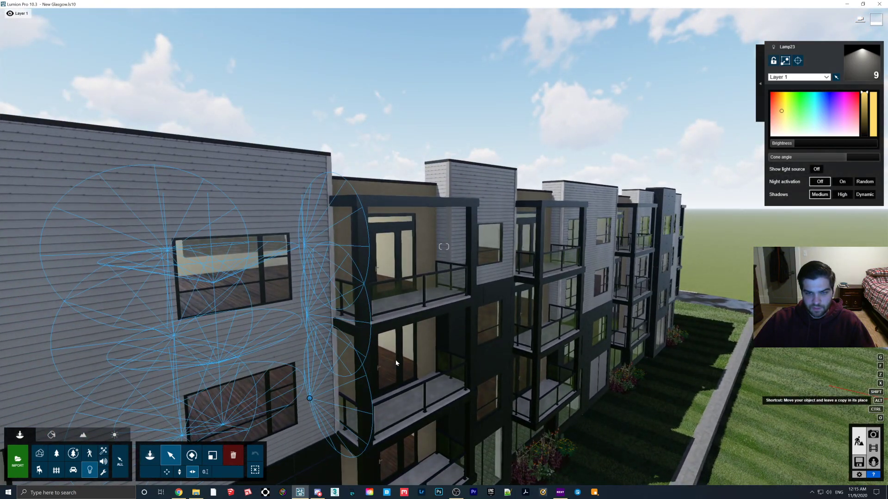
{"action": "mouse_move", "coordinate": [309, 398]}
{"action": "left_mouse_down"}
{"action": "mouse_move", "coordinate": [485, 312]}
{"action": "mouse_move", "coordinate": [482, 324]}
{"action": "left_mouse_up"}
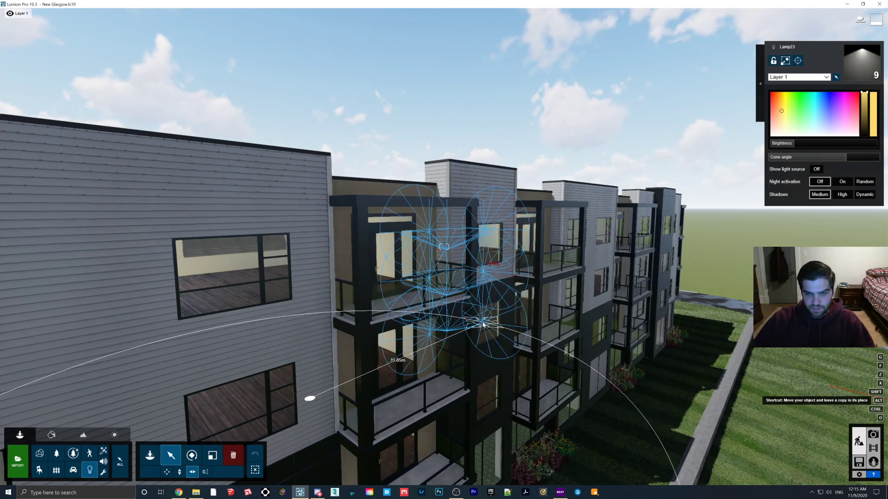
{"action": "left_click_drag", "start_coordinate": [483, 325], "coordinate": [569, 296]}
Copy the nine-lamp group to the next wide grey-clad section and adjust its position inside the rooms
{"action": "key", "text": "w"}
{"action": "mouse_move", "coordinate": [569, 295]}
{"action": "right_mouse_down"}
{"action": "mouse_move", "coordinate": [577, 296]}
{"action": "mouse_move", "coordinate": [571, 292]}
{"action": "right_mouse_up"}
{"action": "key", "text": "w"}
{"action": "key", "text": "s"}
{"action": "key", "text": "s"}
{"action": "left_click_drag", "start_coordinate": [452, 273], "coordinate": [436, 291]}
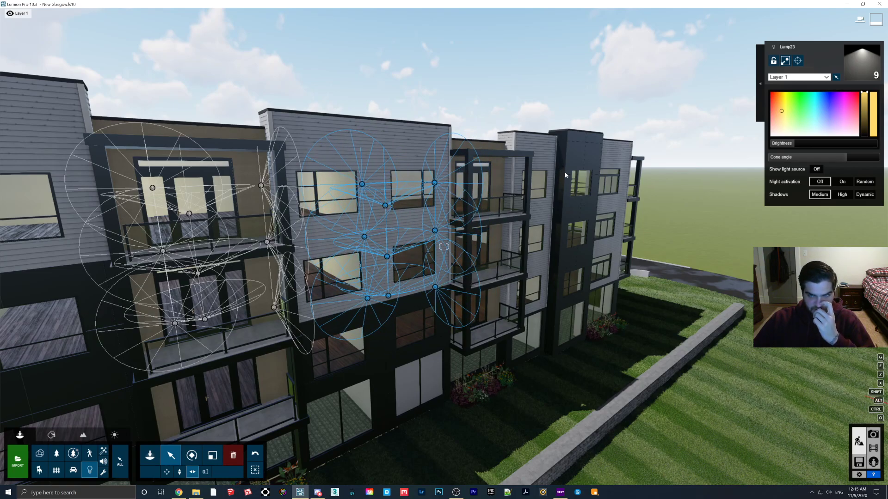
{"action": "left_click_drag", "start_coordinate": [436, 233], "coordinate": [399, 238]}
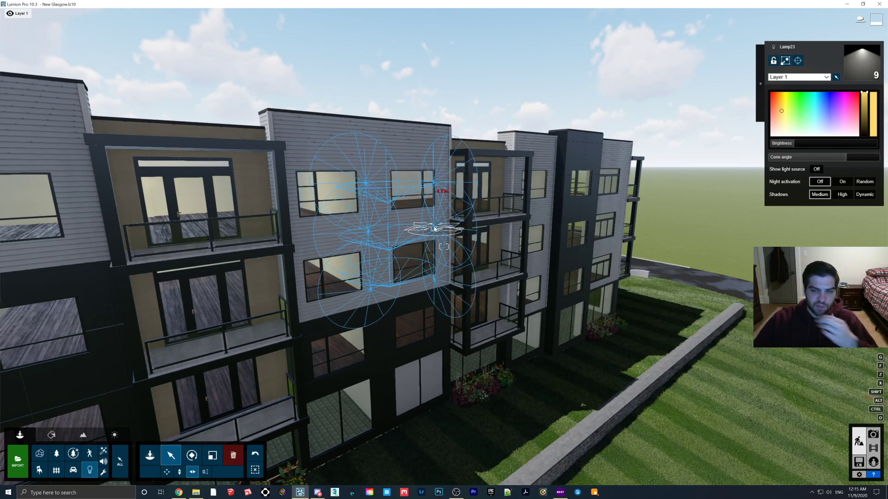
{"action": "mouse_move", "coordinate": [434, 229]}
{"action": "left_mouse_down"}
{"action": "mouse_move", "coordinate": [407, 231]}
{"action": "mouse_move", "coordinate": [443, 227]}
{"action": "mouse_move", "coordinate": [435, 229]}
{"action": "left_mouse_up"}
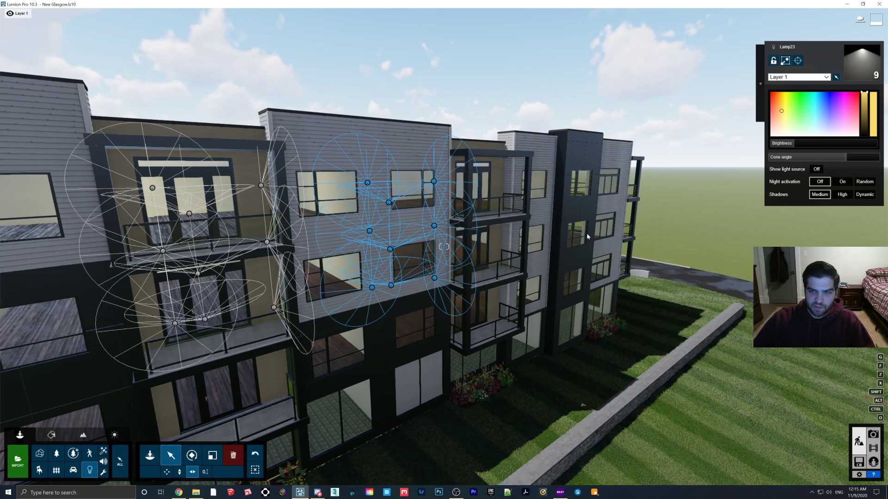
Copy the nine-lamp group to the dark-panelled section at the facade's far end and fine-tune its position there
{"action": "right_click_drag", "start_coordinate": [586, 236], "coordinate": [492, 233]}
{"action": "key", "text": "w"}
{"action": "key", "text": "w"}
{"action": "key", "text": "w"}
{"action": "key", "text": "s"}
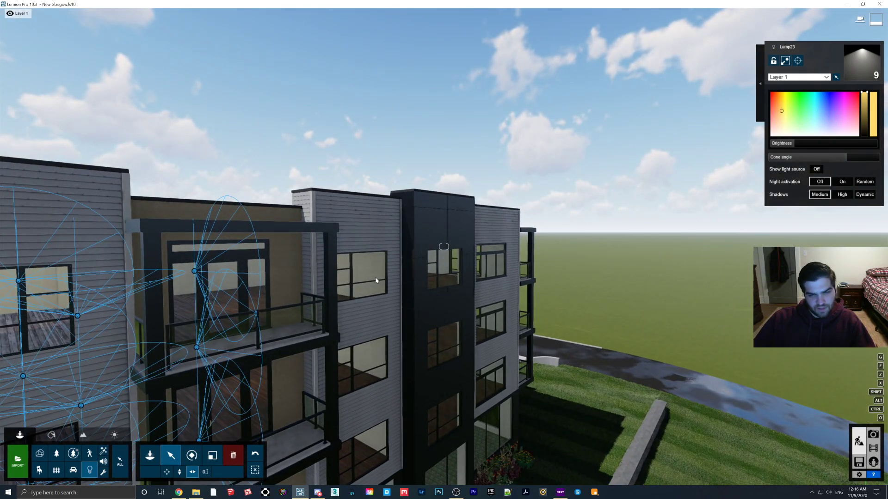
{"action": "key", "text": "s"}
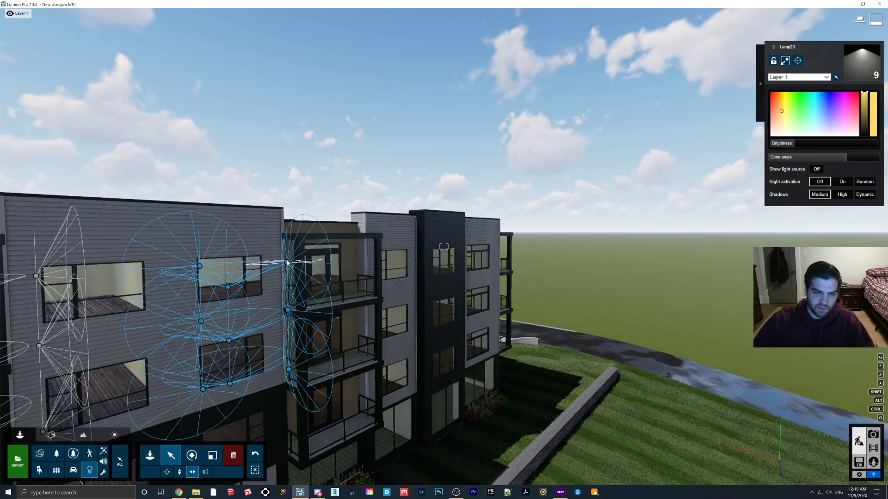
{"action": "left_click_drag", "start_coordinate": [288, 264], "coordinate": [415, 255]}
{"action": "key", "text": "w"}
{"action": "right_click_drag", "start_coordinate": [415, 255], "coordinate": [392, 307]}
{"action": "key", "text": "w"}
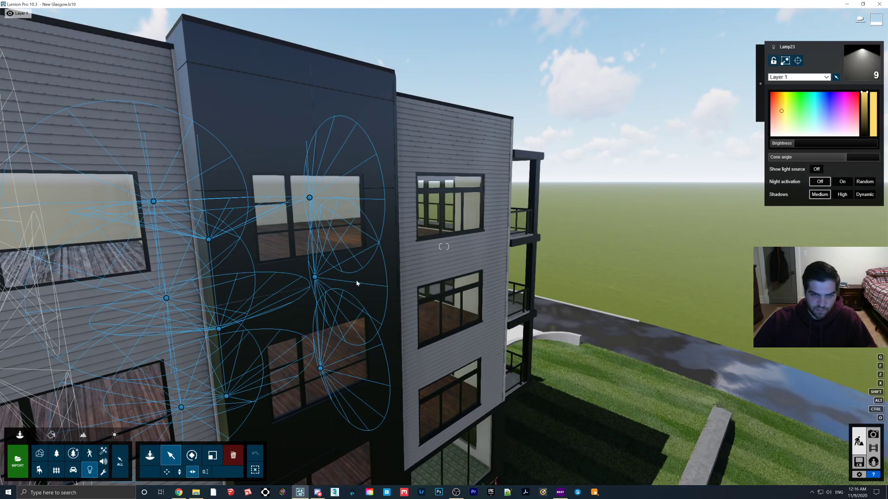
{"action": "scroll", "coordinate": [378, 240], "scroll_direction": "up", "scroll_amount": 3}
{"action": "mouse_move", "coordinate": [344, 239]}
{"action": "left_mouse_down"}
{"action": "mouse_move", "coordinate": [362, 244]}
{"action": "mouse_move", "coordinate": [350, 241]}
{"action": "left_mouse_up"}
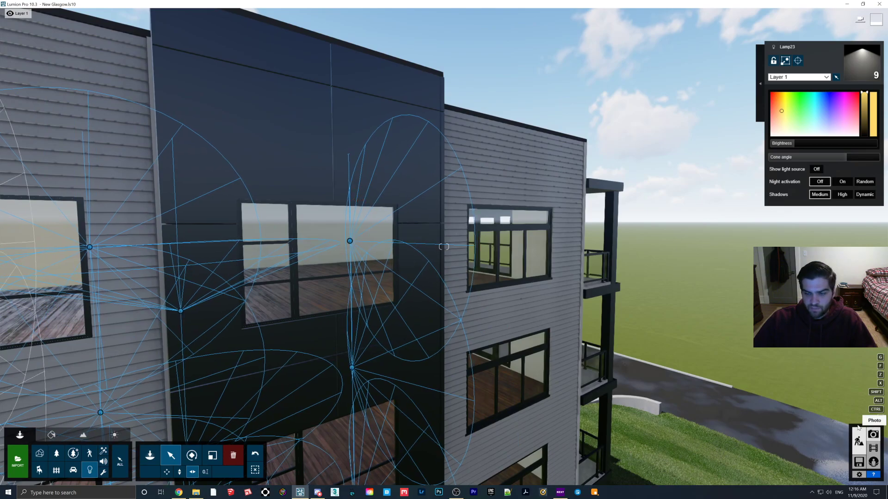
Check the far-end lighting in Photo mode, copy the column of three stacked lamps within the dark-panelled section and preview photo 8
{"action": "left_click", "coordinate": [873, 434]}
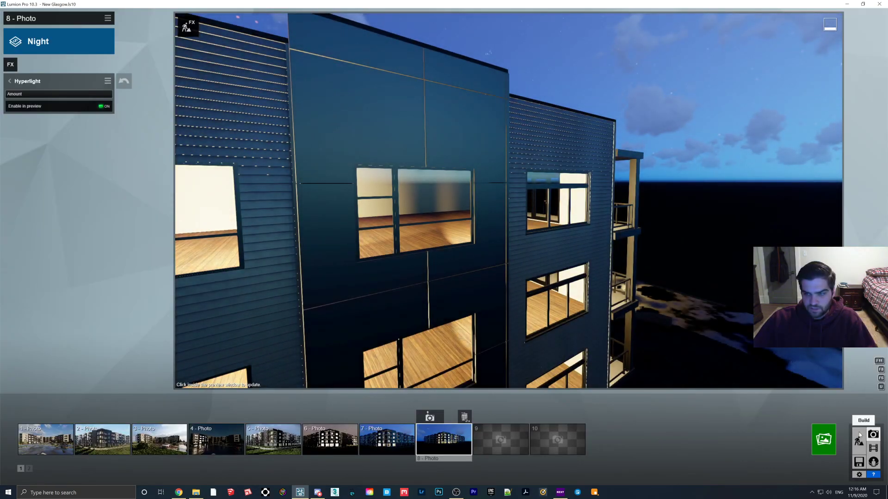
{"action": "left_click", "coordinate": [857, 440]}
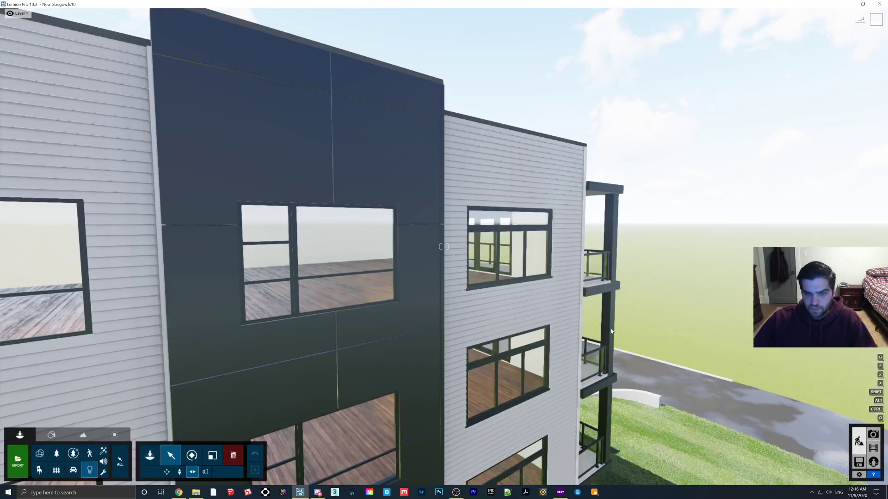
{"action": "right_click_drag", "start_coordinate": [350, 240], "coordinate": [376, 281]}
{"action": "key", "text": "s"}
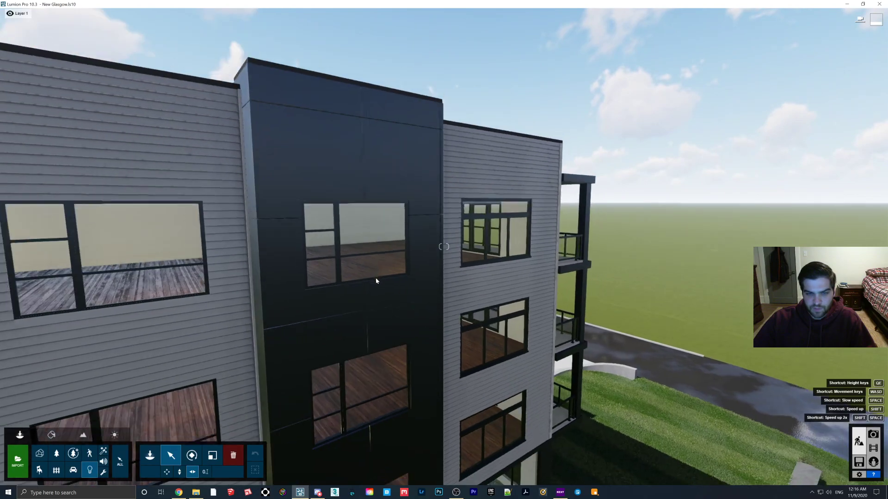
{"action": "mouse_move", "coordinate": [367, 207]}
{"action": "left_mouse_down", "text": "ctrl"}
{"action": "mouse_move", "coordinate": [394, 441]}
{"action": "mouse_move", "coordinate": [366, 430]}
{"action": "mouse_move", "coordinate": [307, 432]}
{"action": "left_mouse_up", "text": "ctrl"}
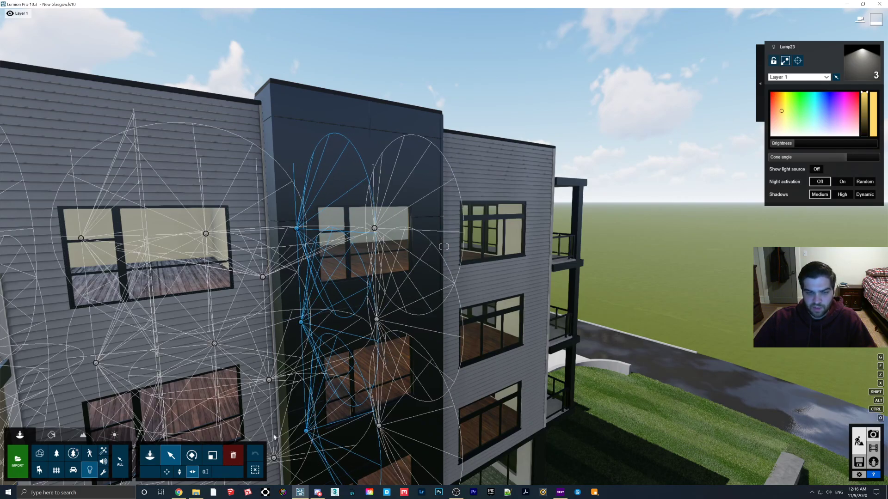
{"action": "left_click", "coordinate": [873, 435]}
{"action": "left_click", "coordinate": [446, 443]}
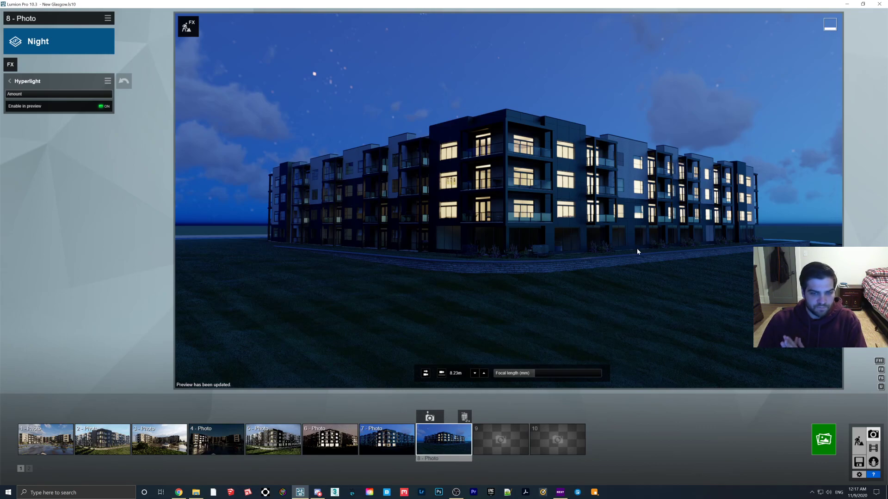
On the building's other facade, box-select the six lamps nearest the dark corner block and copy them horizontally into the adjacent apartments
{"action": "left_click", "coordinate": [859, 442]}
{"action": "key", "text": "w"}
{"action": "key", "text": "q"}
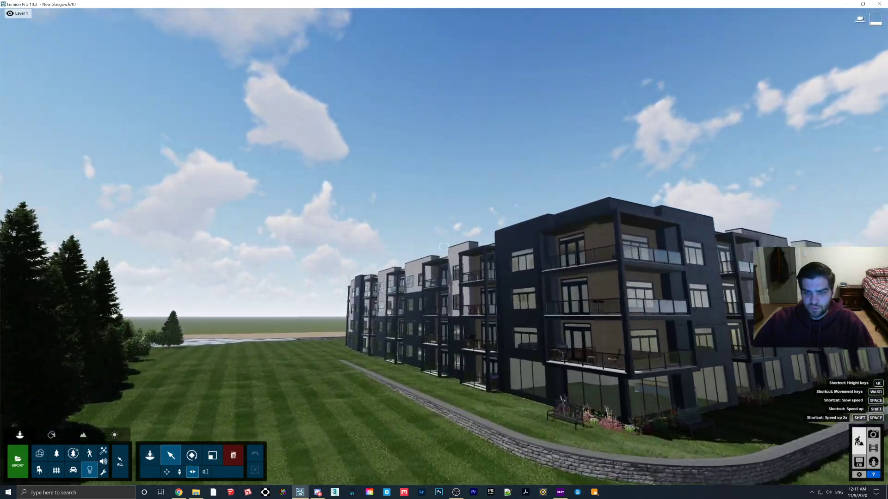
{"action": "right_click_drag", "start_coordinate": [444, 247], "coordinate": [481, 281]}
{"action": "right_click_drag", "start_coordinate": [398, 185], "coordinate": [433, 206]}
{"action": "key", "text": "s"}
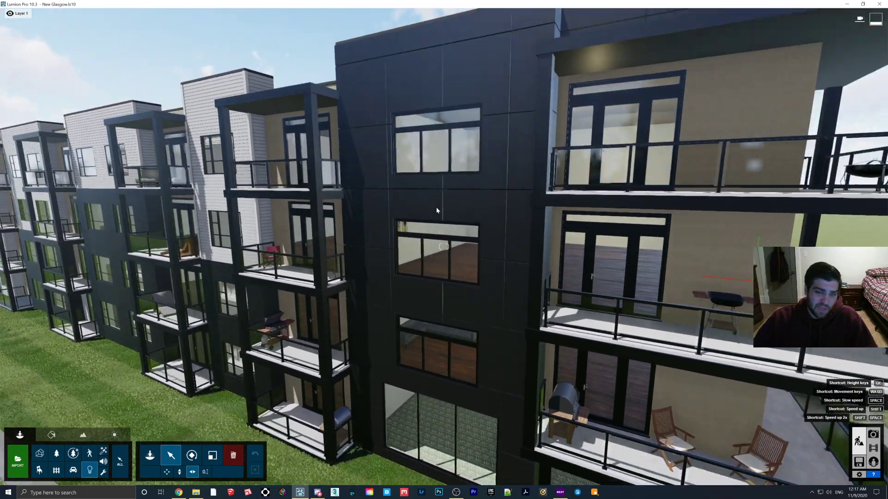
{"action": "key", "text": "d"}
{"action": "key", "text": "s"}
{"action": "right_click_drag", "start_coordinate": [460, 233], "coordinate": [440, 226]}
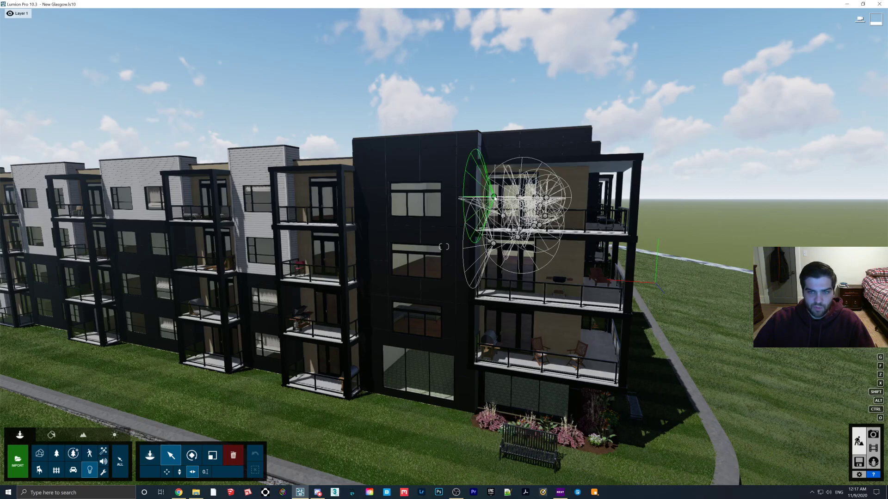
{"action": "left_click_drag", "start_coordinate": [494, 197], "coordinate": [494, 281]}
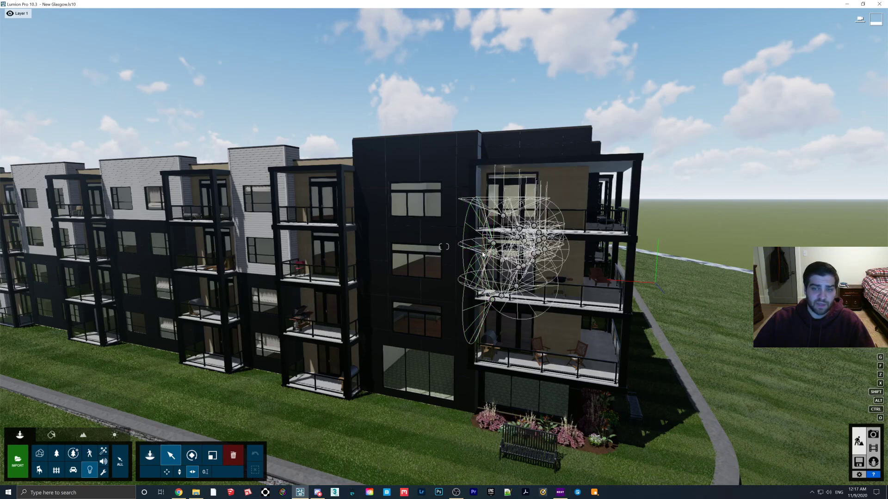
{"action": "left_click_drag", "start_coordinate": [481, 249], "coordinate": [469, 212]}
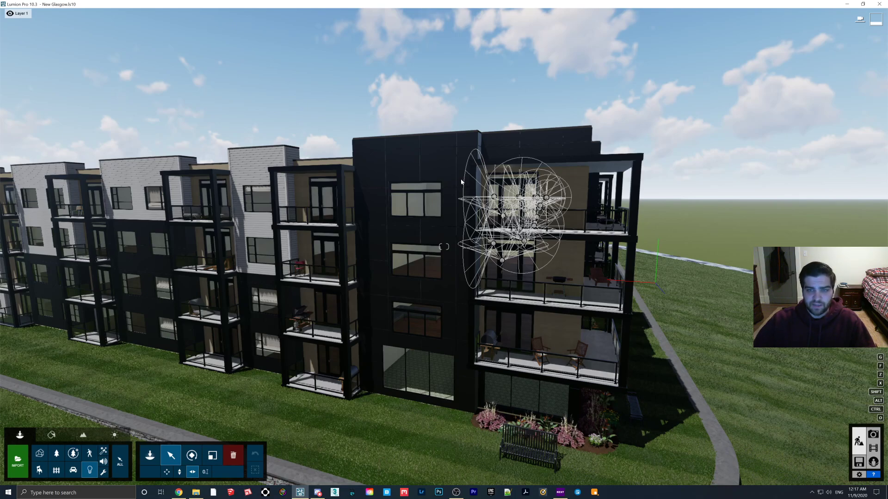
{"action": "left_click_drag", "start_coordinate": [458, 172], "coordinate": [493, 320], "text": "ctrl"}
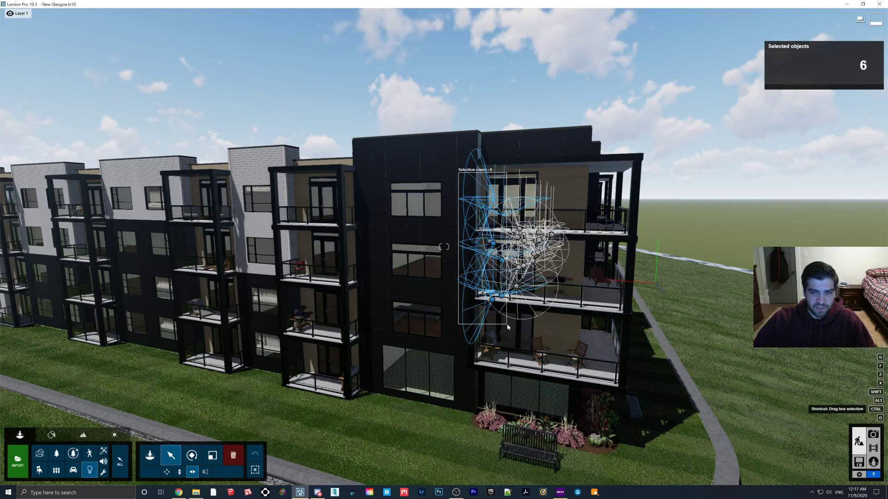
{"action": "left_click_drag", "start_coordinate": [507, 324], "coordinate": [507, 325], "text": "ctrl"}
{"action": "right_click_drag", "start_coordinate": [546, 333], "coordinate": [564, 326]}
{"action": "key", "text": "w"}
{"action": "key", "text": "s"}
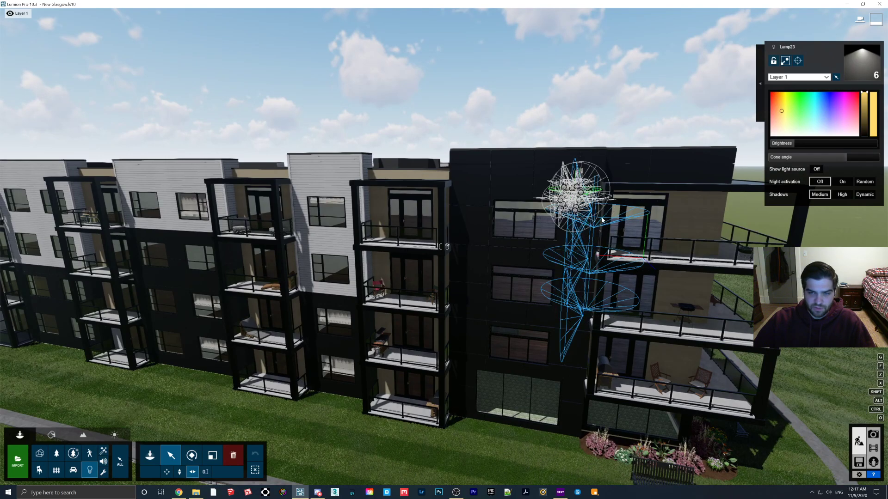
{"action": "left_click_drag", "start_coordinate": [583, 318], "coordinate": [428, 300]}
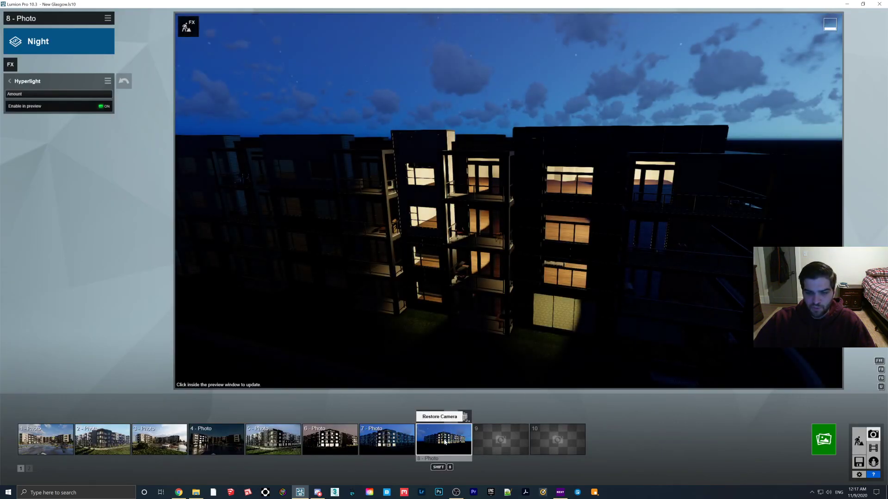
Box-select the six lamps in the dark section beside the corner block, copy them into the neighbouring balcony apartments and preview photo 8
{"action": "left_click", "coordinate": [442, 436]}
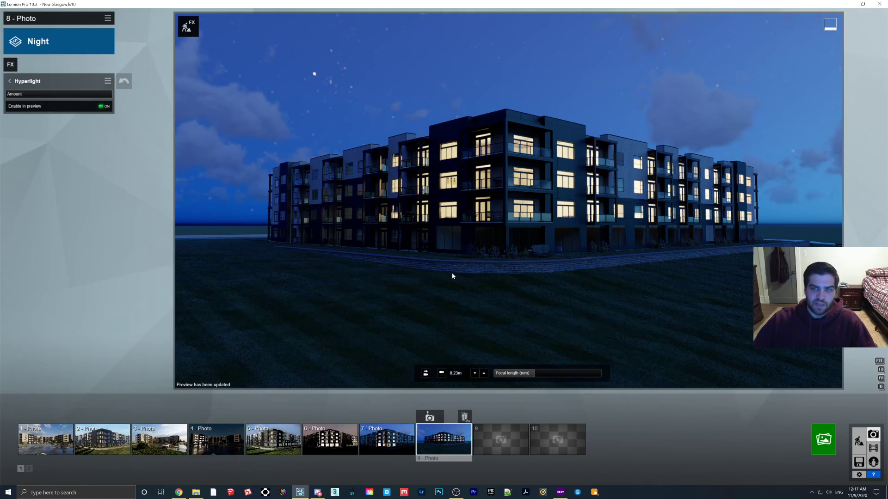
{"action": "left_click", "coordinate": [858, 441]}
{"action": "key", "text": "w"}
{"action": "right_click_drag", "start_coordinate": [606, 297], "coordinate": [652, 333]}
{"action": "right_click_drag", "start_coordinate": [444, 247], "coordinate": [594, 287]}
{"action": "key", "text": "w"}
{"action": "key", "text": "w"}
{"action": "key", "text": "s"}
{"action": "left_click_drag", "start_coordinate": [458, 204], "coordinate": [496, 335], "text": "ctrl"}
{"action": "mouse_move", "coordinate": [496, 335]}
{"action": "right_mouse_down"}
{"action": "mouse_move", "coordinate": [587, 348]}
{"action": "mouse_move", "coordinate": [501, 334]}
{"action": "right_mouse_up"}
{"action": "key", "text": "w"}
{"action": "left_click_drag", "start_coordinate": [388, 320], "coordinate": [393, 317]}
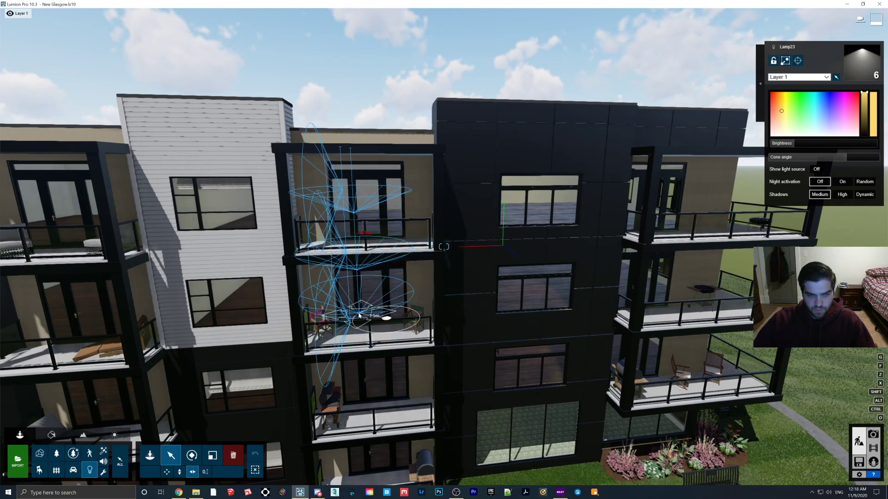
{"action": "left_click_drag", "start_coordinate": [350, 315], "coordinate": [350, 315], "text": "alt"}
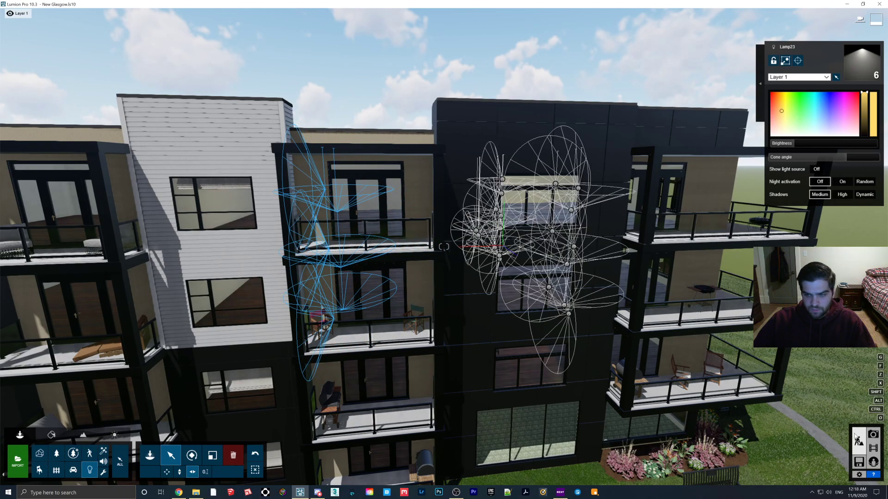
{"action": "left_click", "coordinate": [873, 435]}
{"action": "left_click", "coordinate": [443, 440]}
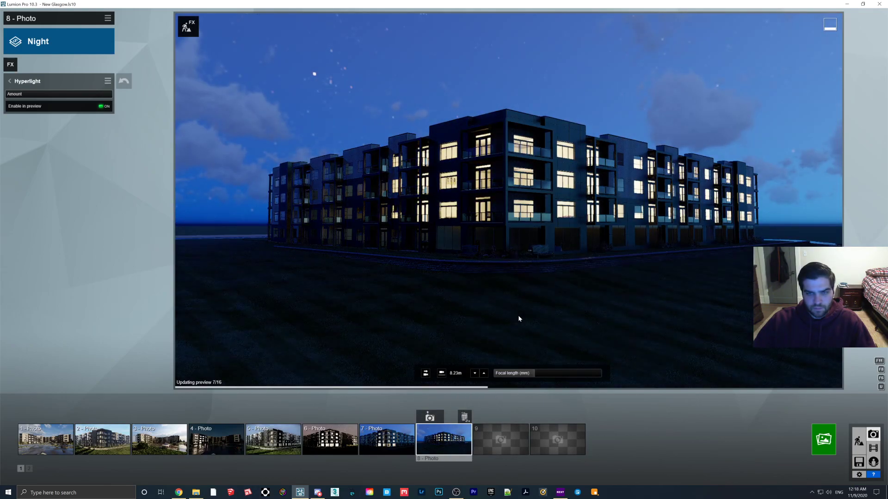
Box-select the lamps near the dark corner block and copy them into the next white-clad and balcony sections along the facade
{"action": "left_click", "coordinate": [859, 442]}
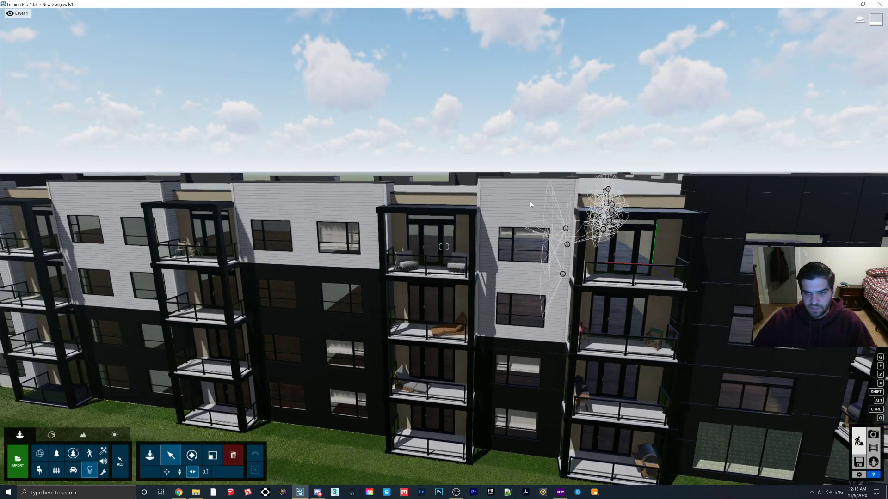
{"action": "left_click_drag", "start_coordinate": [530, 202], "coordinate": [222, 306], "text": "ctrl"}
{"action": "right_click_drag", "start_coordinate": [222, 306], "coordinate": [309, 277]}
{"action": "key", "text": "w"}
{"action": "key", "text": "w"}
{"action": "key", "text": "s"}
{"action": "key", "text": "q"}
{"action": "key", "text": "d"}
{"action": "left_click_drag", "start_coordinate": [472, 292], "coordinate": [231, 263], "text": "alt"}
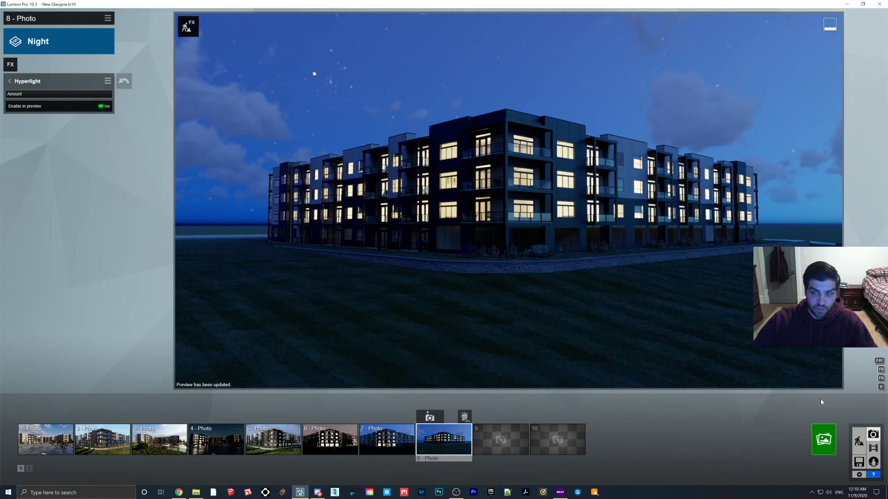
Box-select the six surplus lamps between the far-end balconies and the wide white-clad section and delete them
{"action": "left_click", "coordinate": [858, 442]}
{"action": "key", "text": "w"}
{"action": "right_click_drag", "start_coordinate": [444, 247], "coordinate": [555, 370]}
{"action": "key", "text": "q"}
{"action": "key", "text": "a"}
{"action": "key", "text": "a"}
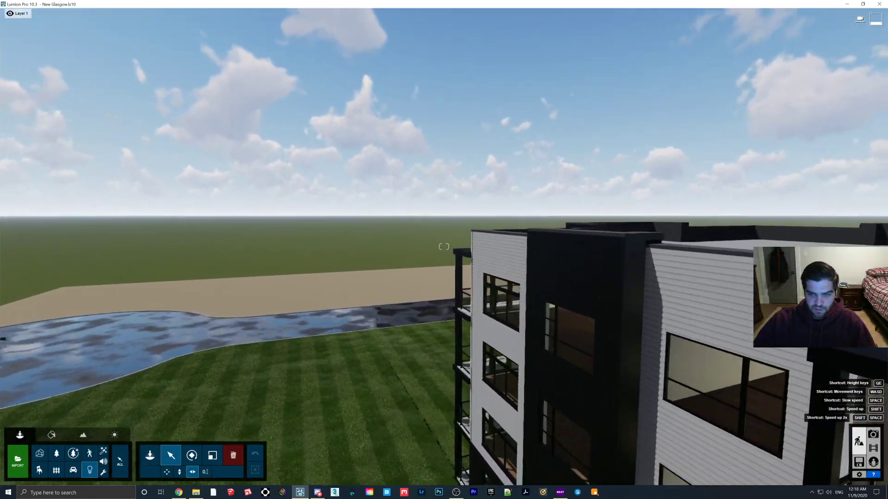
{"action": "right_click_drag", "start_coordinate": [444, 247], "coordinate": [600, 251]}
{"action": "key", "text": "s"}
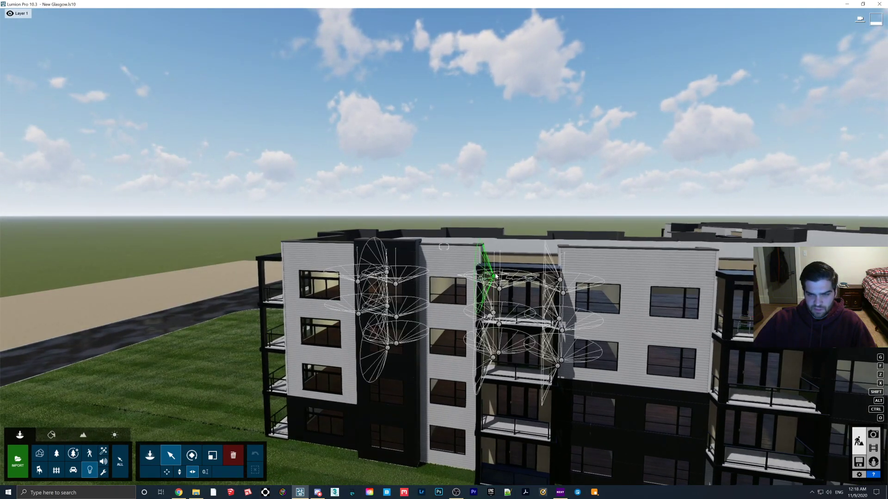
{"action": "key", "text": "ctrl"}
{"action": "left_click_drag", "start_coordinate": [548, 268], "coordinate": [568, 379], "text": "ctrl"}
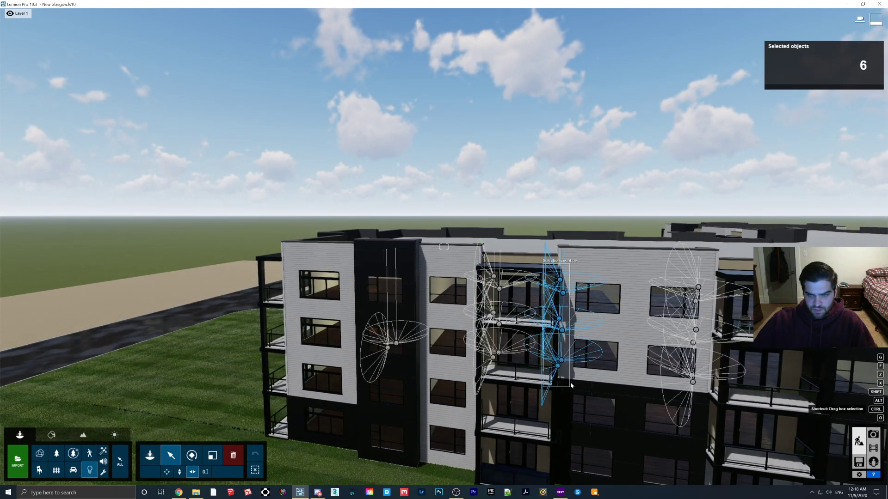
{"action": "left_click", "coordinate": [234, 456]}
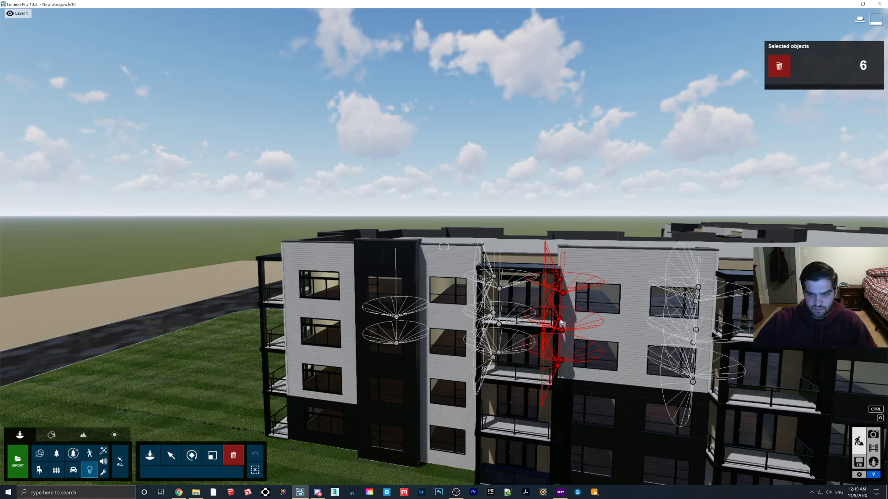
{"action": "key", "text": "Delete"}
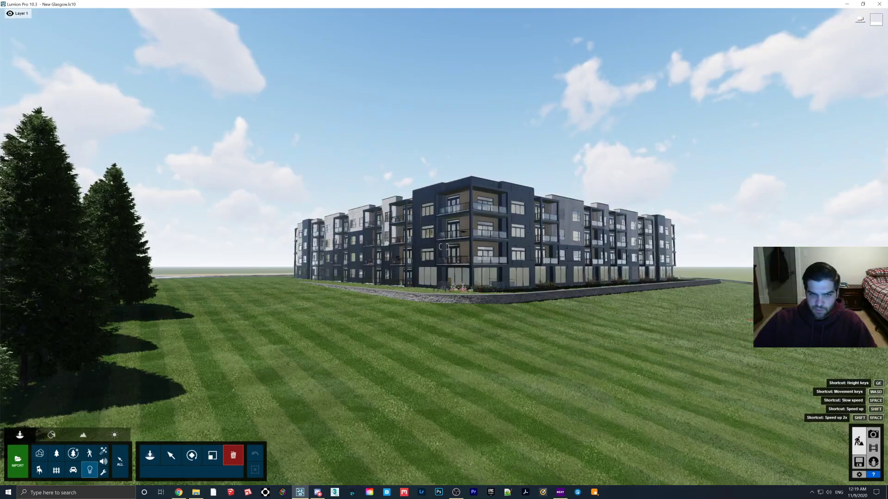
Select the six lamps at the white-clad end section's windows and move them horizontally into the adjacent dark-panelled section
{"action": "key", "text": "shift+w"}
{"action": "right_click_drag", "start_coordinate": [578, 268], "coordinate": [434, 259]}
{"action": "right_click_drag", "start_coordinate": [471, 199], "coordinate": [552, 208]}
{"action": "key", "text": "shift+s"}
{"action": "right_click_drag", "start_coordinate": [490, 210], "coordinate": [519, 212]}
{"action": "key", "text": "shift+s"}
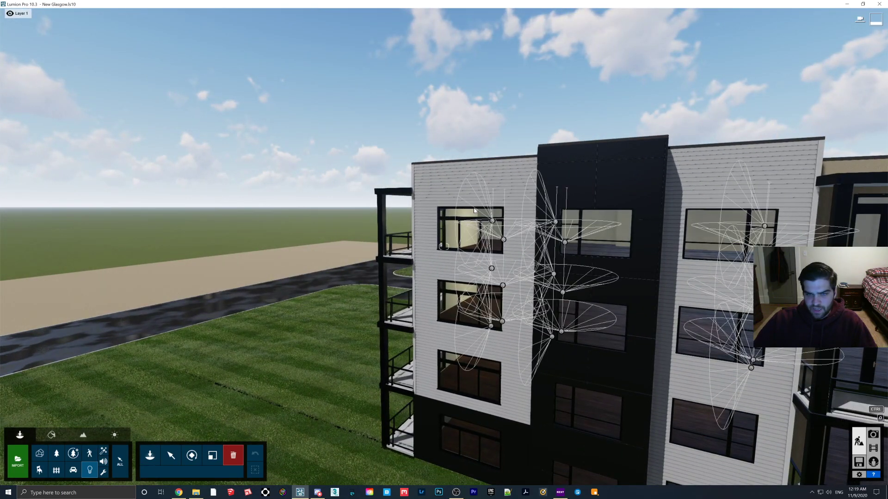
{"action": "left_click_drag", "start_coordinate": [477, 212], "coordinate": [518, 387], "text": "ctrl"}
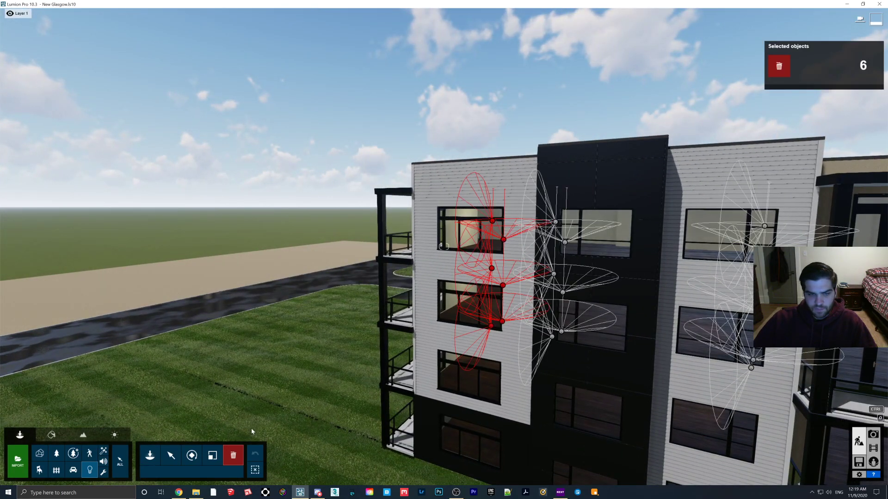
{"action": "left_click", "coordinate": [171, 456]}
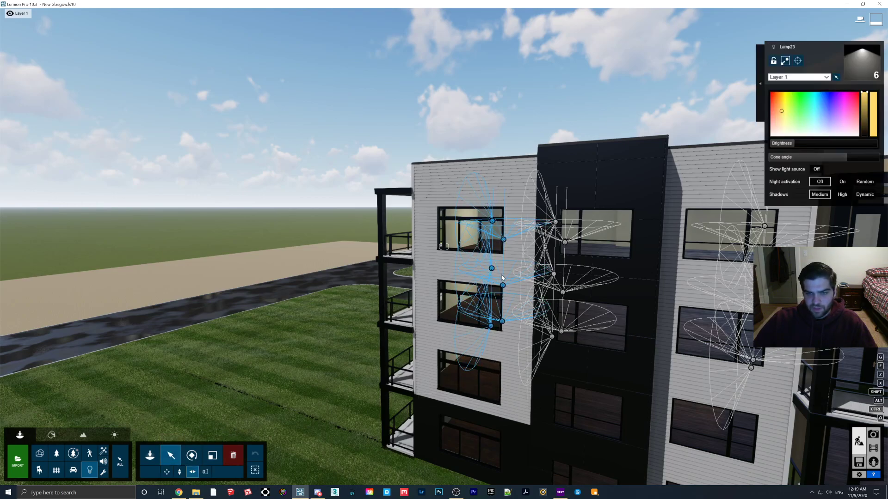
{"action": "left_click_drag", "start_coordinate": [492, 271], "coordinate": [532, 280]}
{"action": "mouse_move", "coordinate": [532, 280]}
{"action": "right_mouse_down"}
{"action": "mouse_move", "coordinate": [606, 276]}
{"action": "mouse_move", "coordinate": [537, 277]}
{"action": "right_mouse_up"}
{"action": "key", "text": "w"}
{"action": "key", "text": "s"}
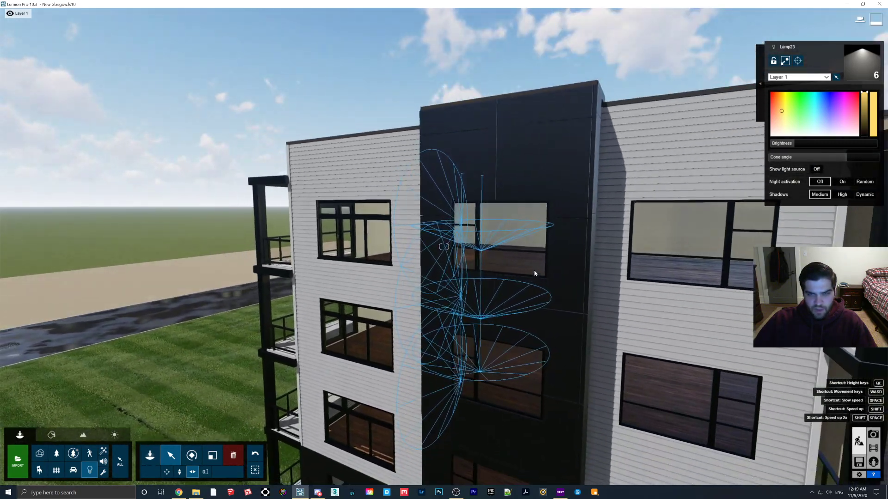
Fine-tune the position of the six selected lamps in the dark-panelled section and preview photo 8
{"action": "left_click_drag", "start_coordinate": [462, 225], "coordinate": [456, 235]}
{"action": "left_click", "coordinate": [873, 435]}
{"action": "left_click", "coordinate": [442, 439]}
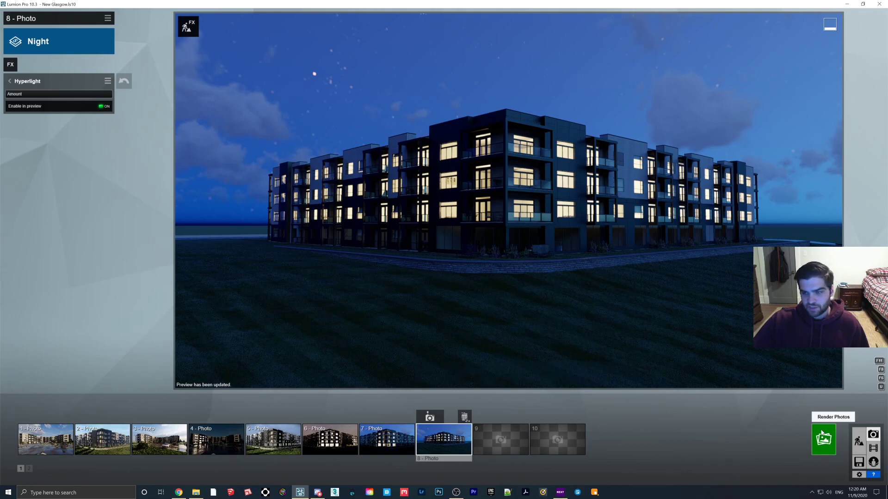
Box-select the lamps on the balcony side of the dark-panelled section, shift them toward the adjacent white-clad windows and recheck photo 8
{"action": "left_click", "coordinate": [859, 442]}
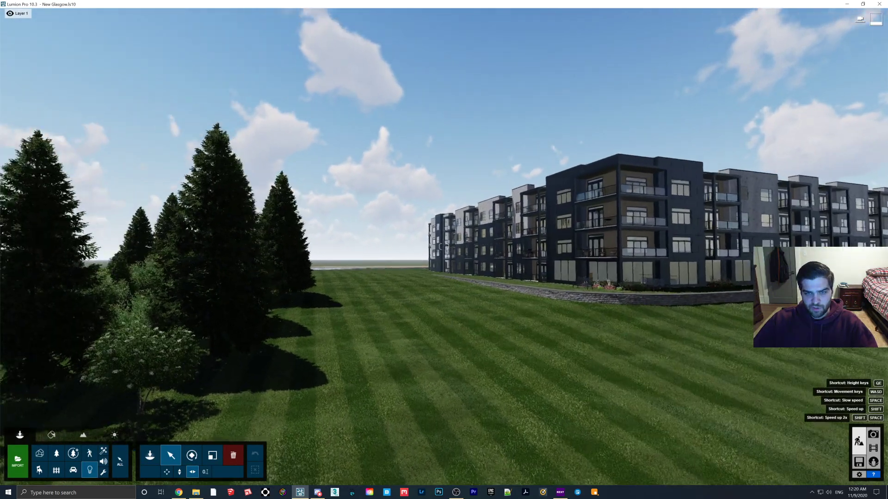
{"action": "key", "text": "shift+w"}
{"action": "right_click_drag", "start_coordinate": [377, 201], "coordinate": [414, 219]}
{"action": "key", "text": "s"}
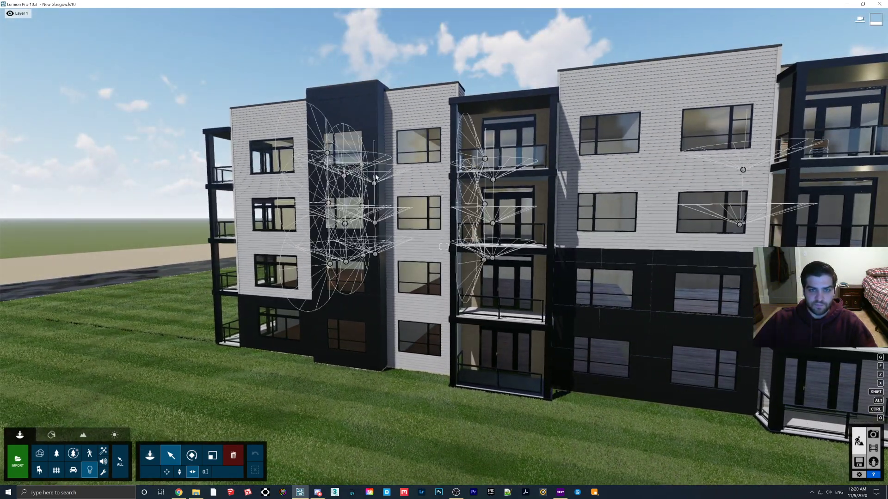
{"action": "left_click_drag", "start_coordinate": [350, 145], "coordinate": [397, 312], "text": "ctrl"}
{"action": "left_click_drag", "start_coordinate": [375, 223], "coordinate": [399, 227]}
{"action": "left_click", "coordinate": [873, 436]}
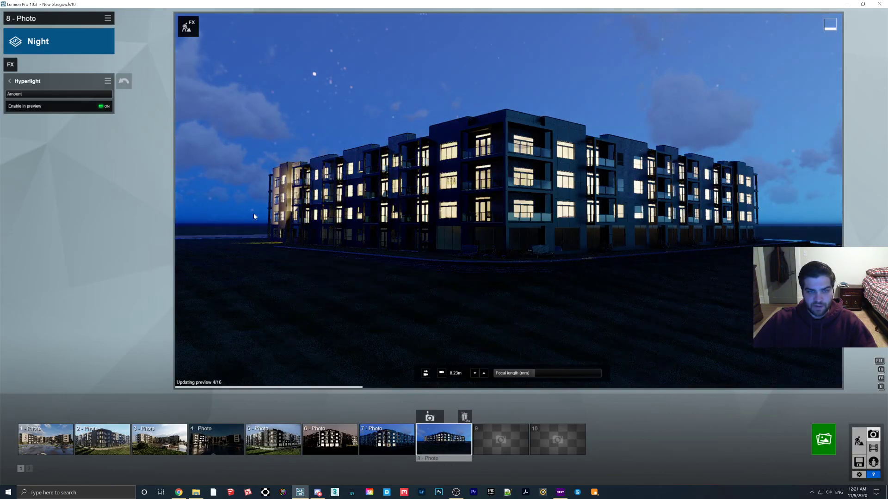